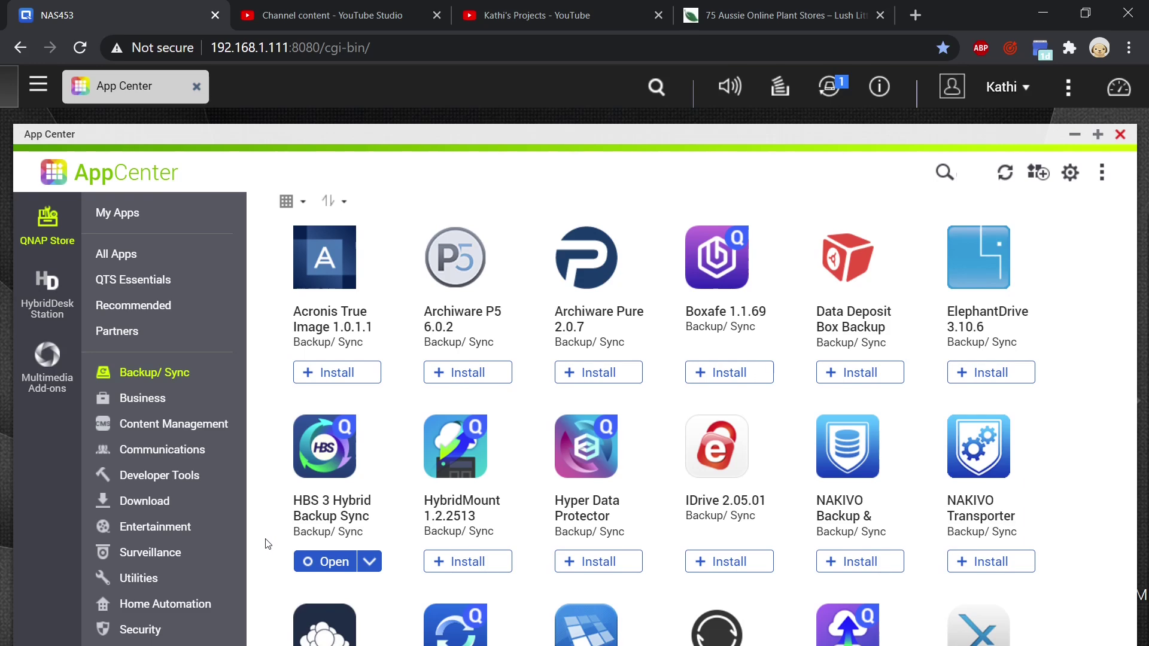
Open HBS 3 Hybrid Backup Sync and start a new backup job.
click(326, 561)
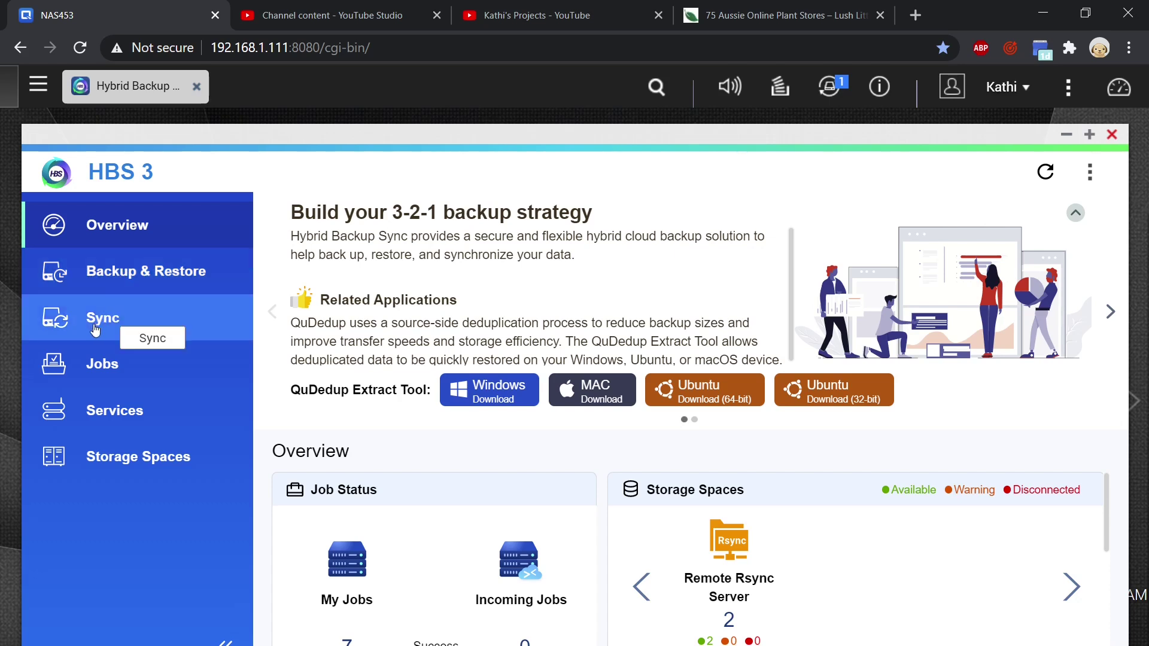
click(115, 288)
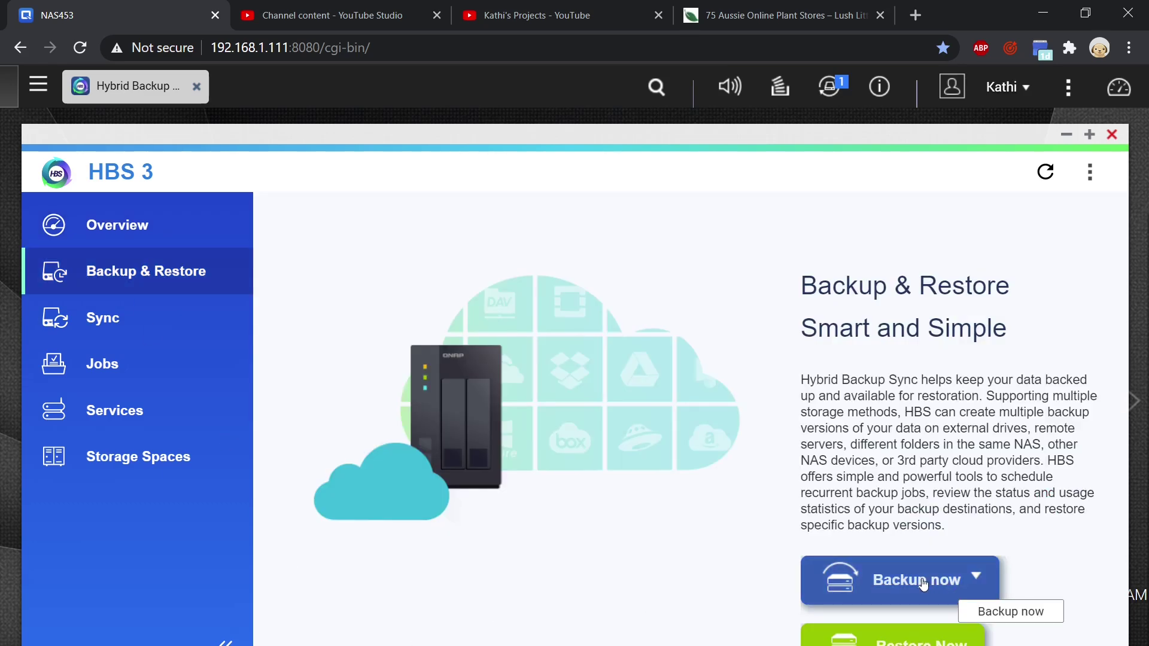
click(865, 550)
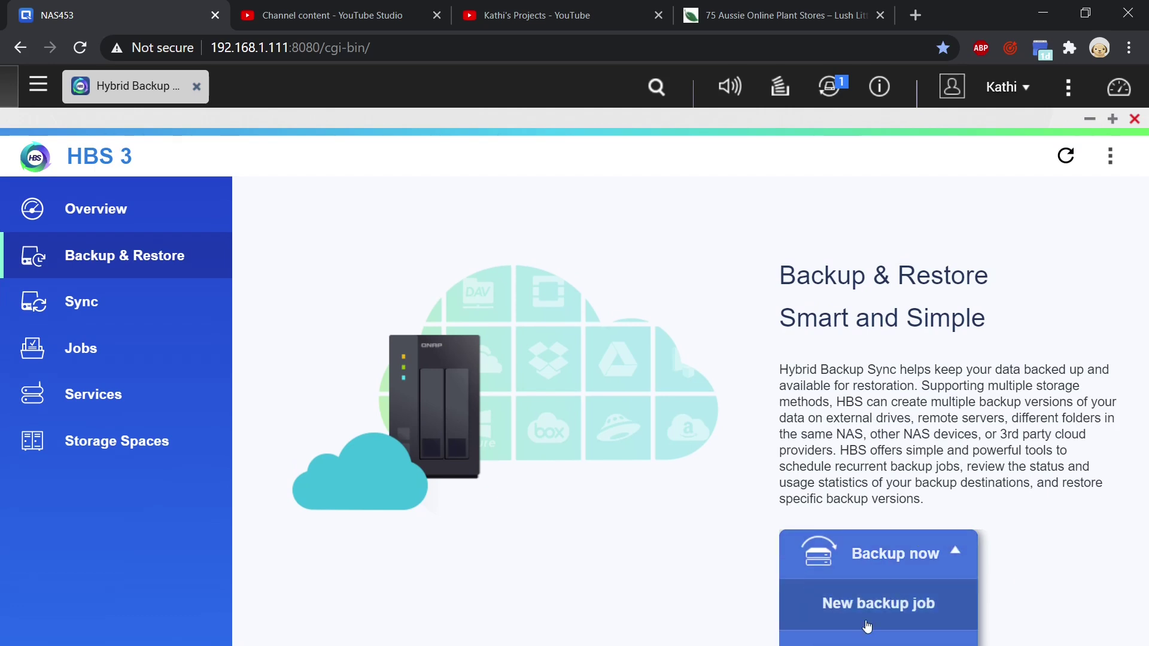
click(874, 604)
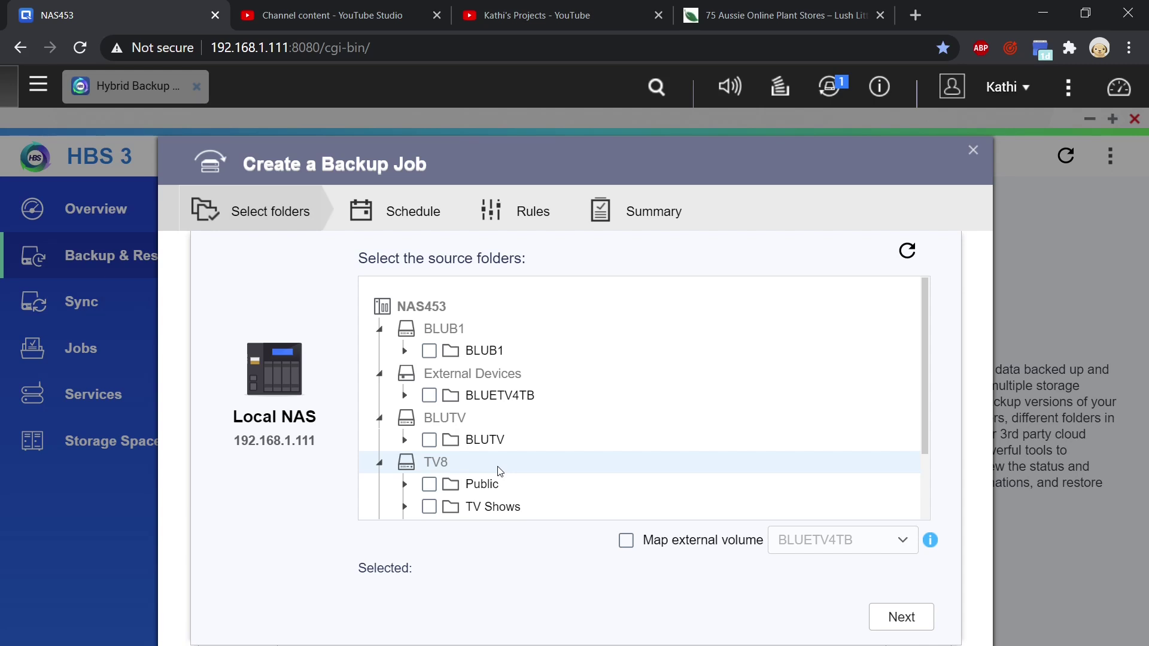
Choose the DOCOS folder on the WDRED volume as the backup source.
scroll(413, 486, down, 3)
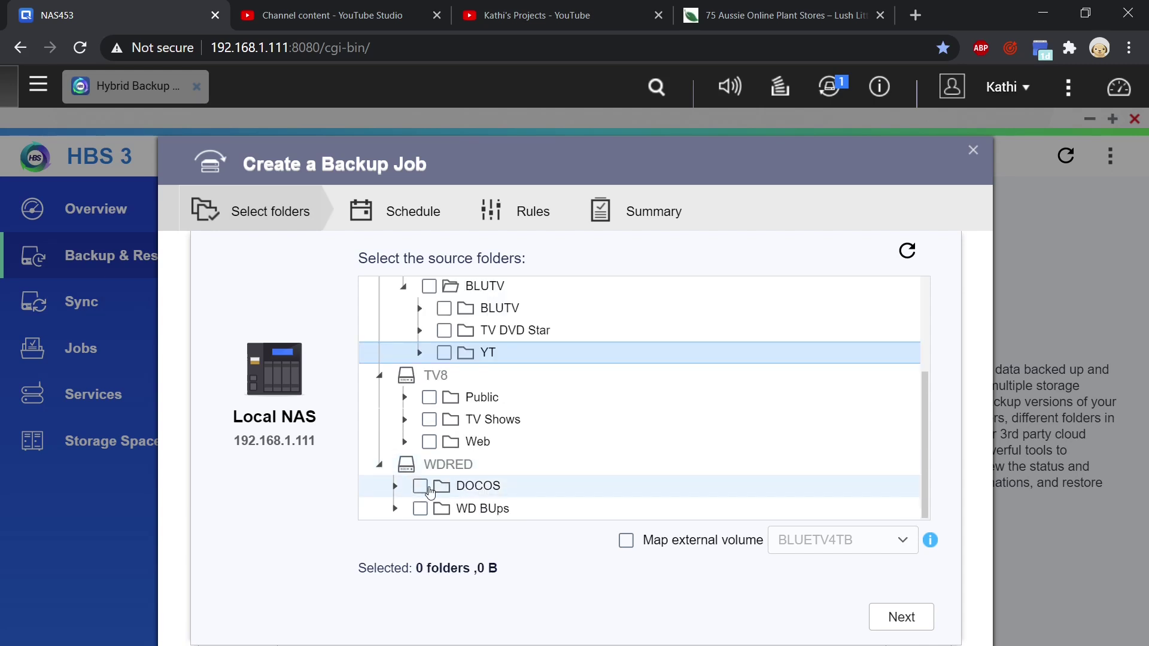
click(421, 488)
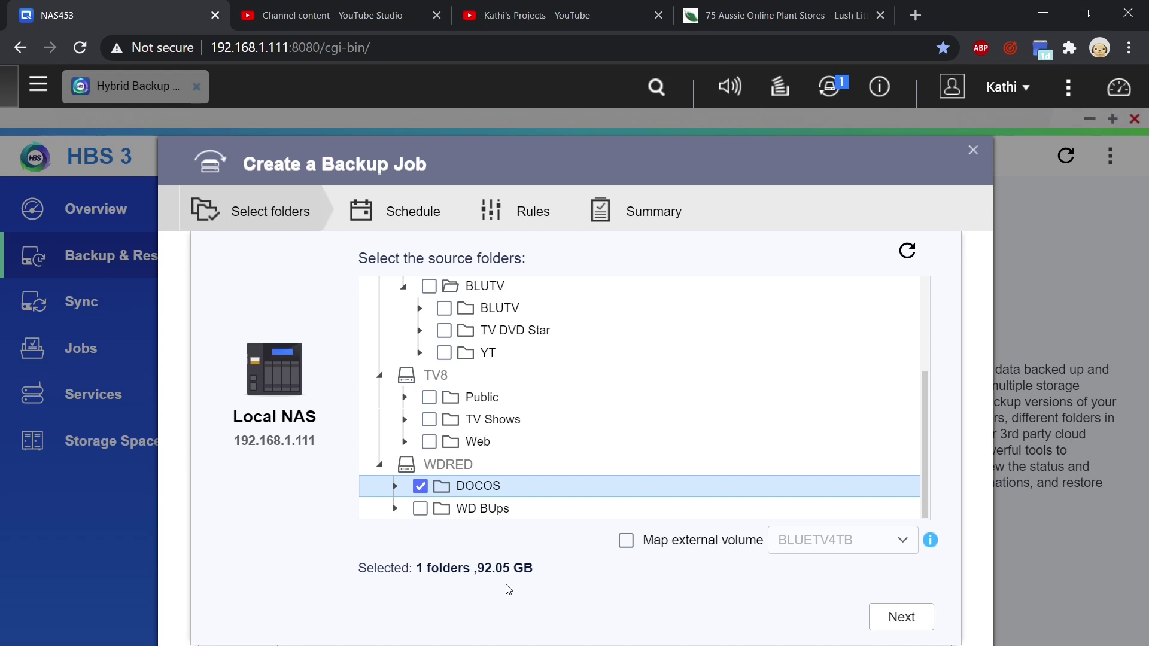
click(902, 617)
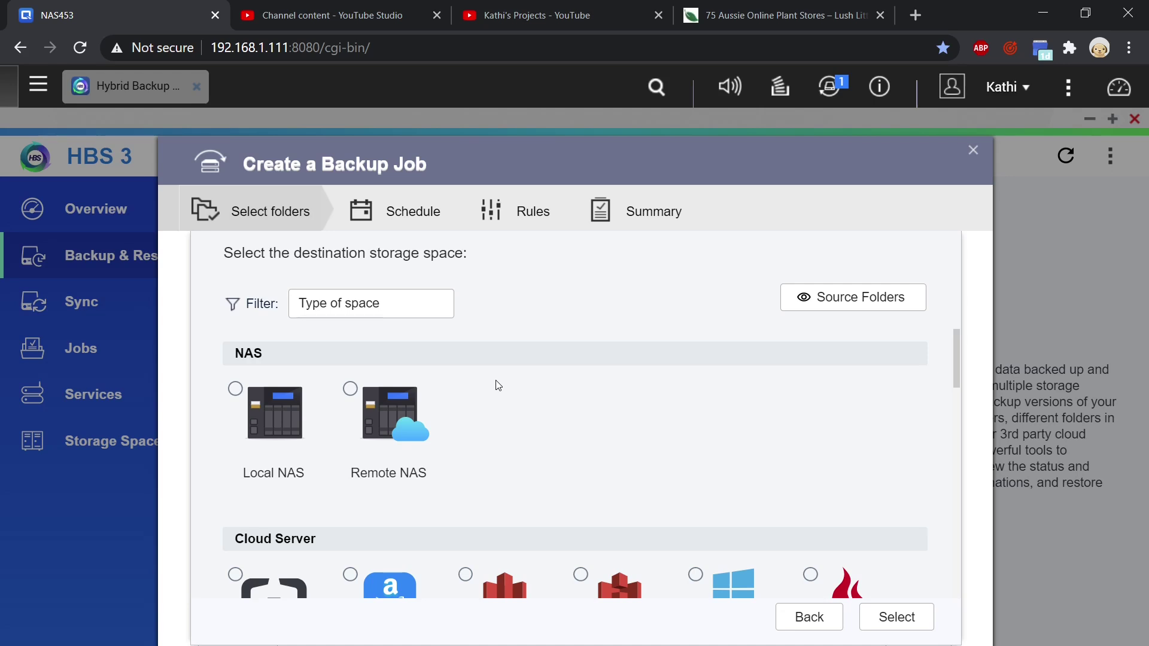
Choose Local NAS as the destination and create a folder named Docos BU in BLUETV4TB as the backup target.
click(234, 393)
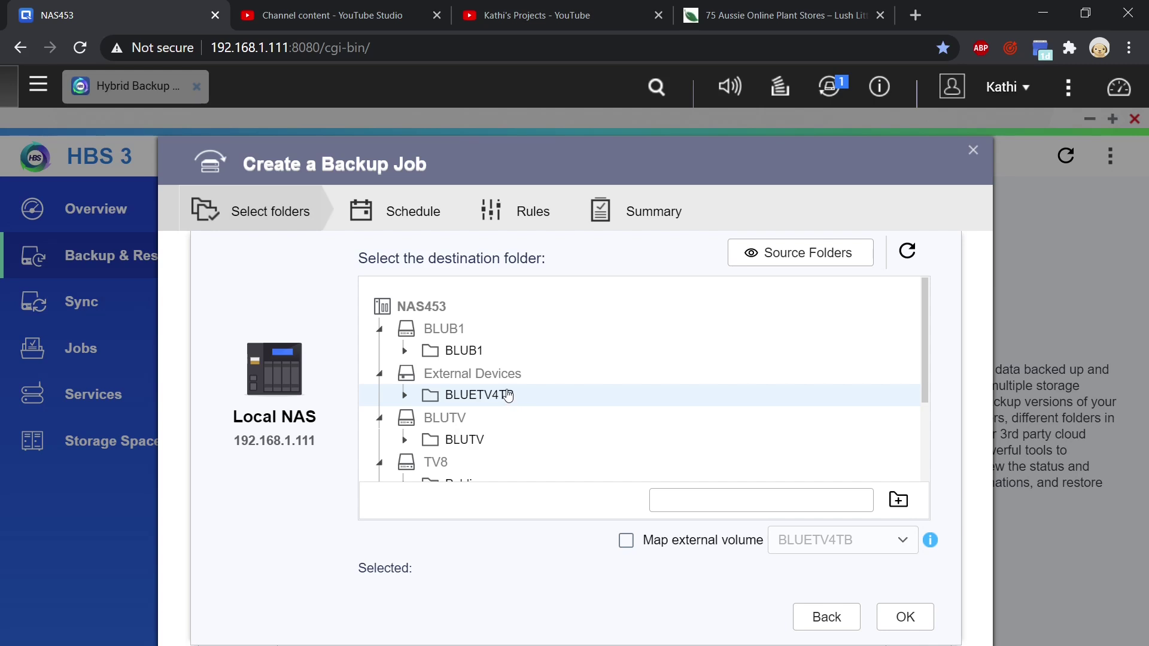
click(482, 400)
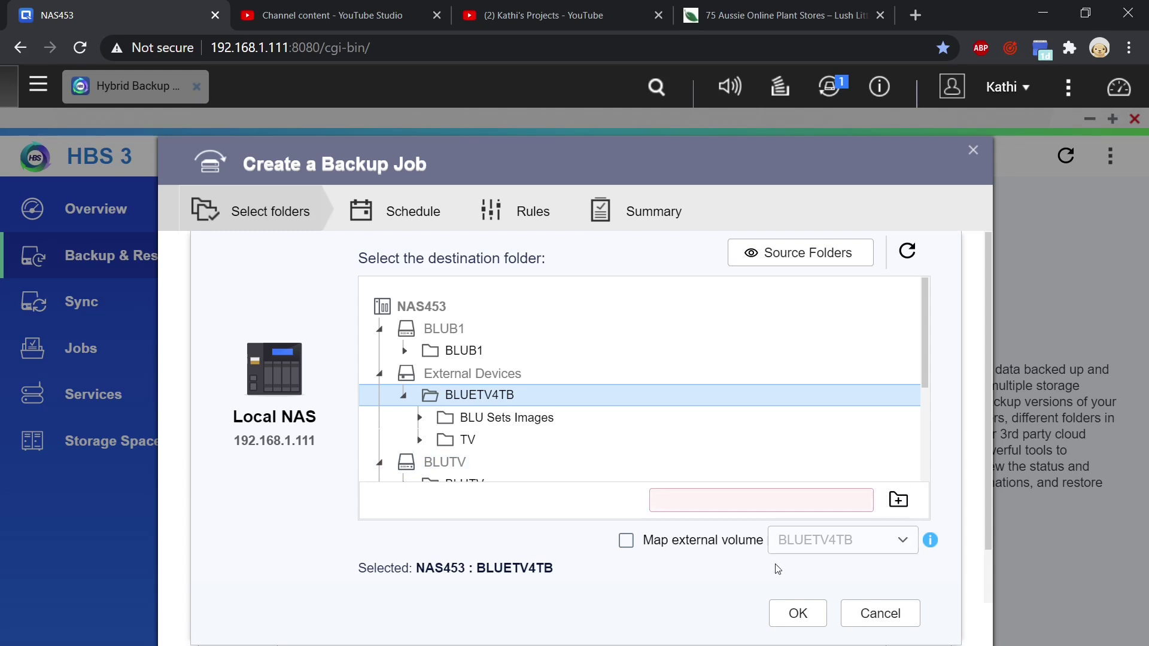
click(674, 498)
text(D)
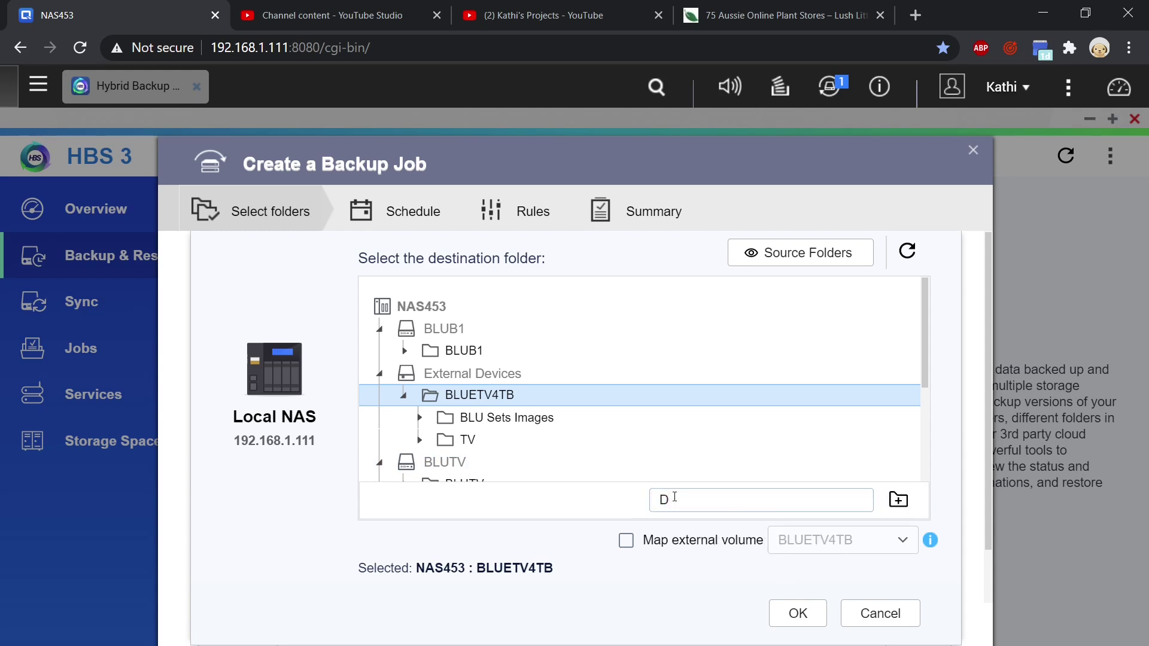
text(ocos BU)
key(Return)
scroll(546, 470, down, 2)
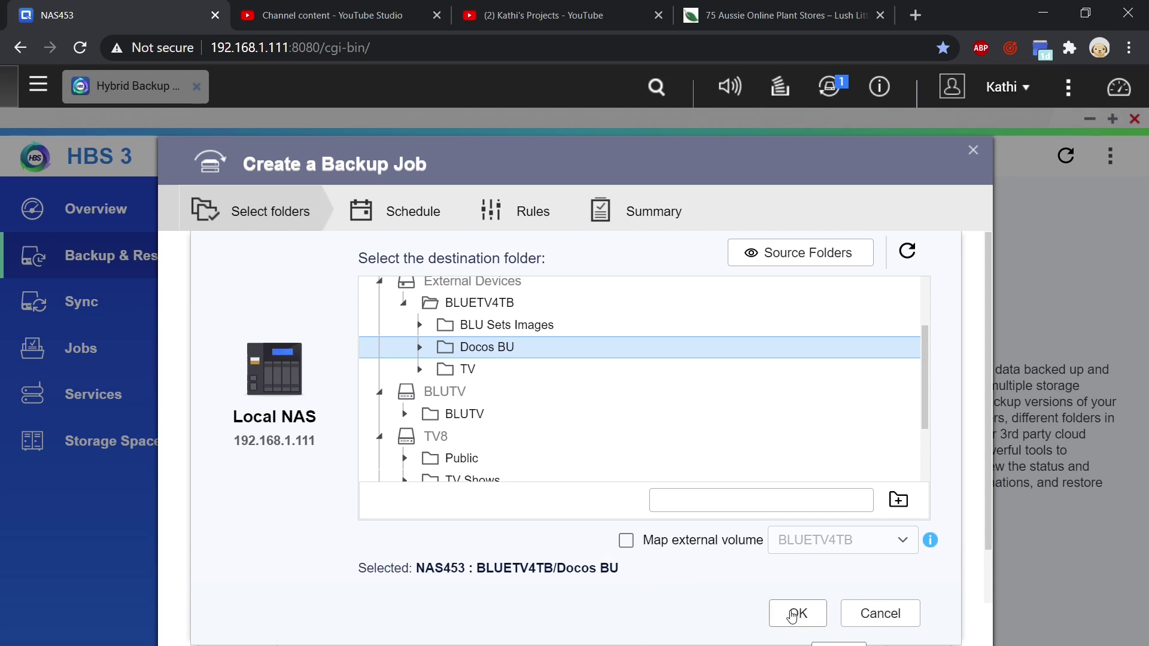
click(795, 615)
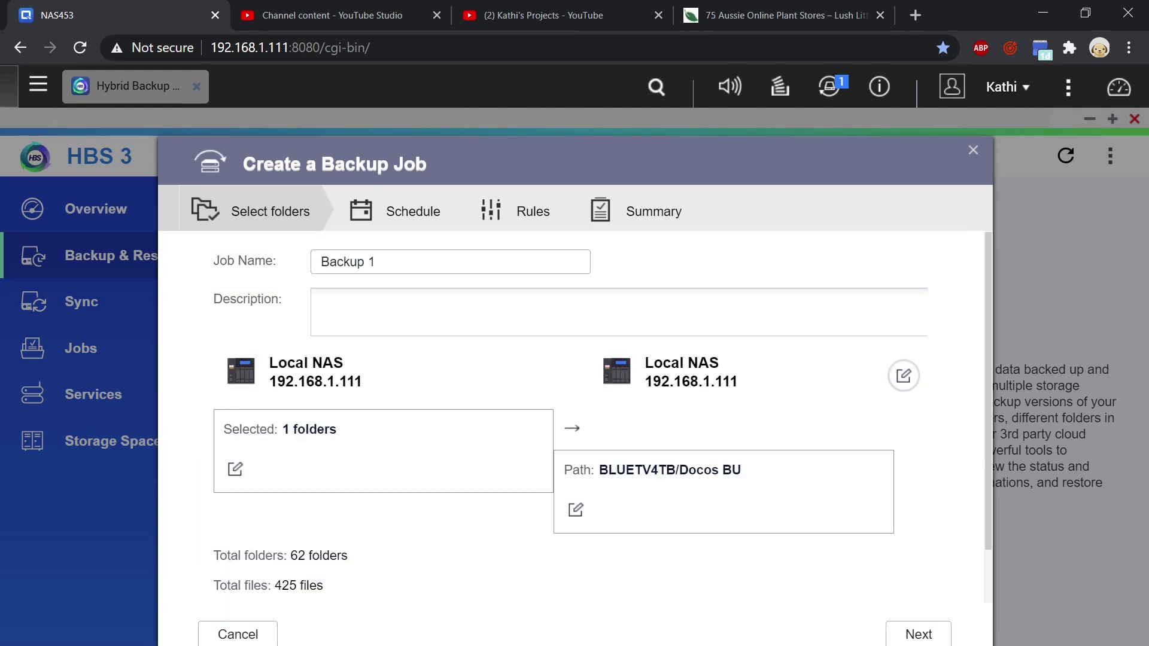
Name the backup job Docos 1 and continue to its schedule settings.
drag(379, 262, 291, 253)
text(Docos 1)
click(907, 640)
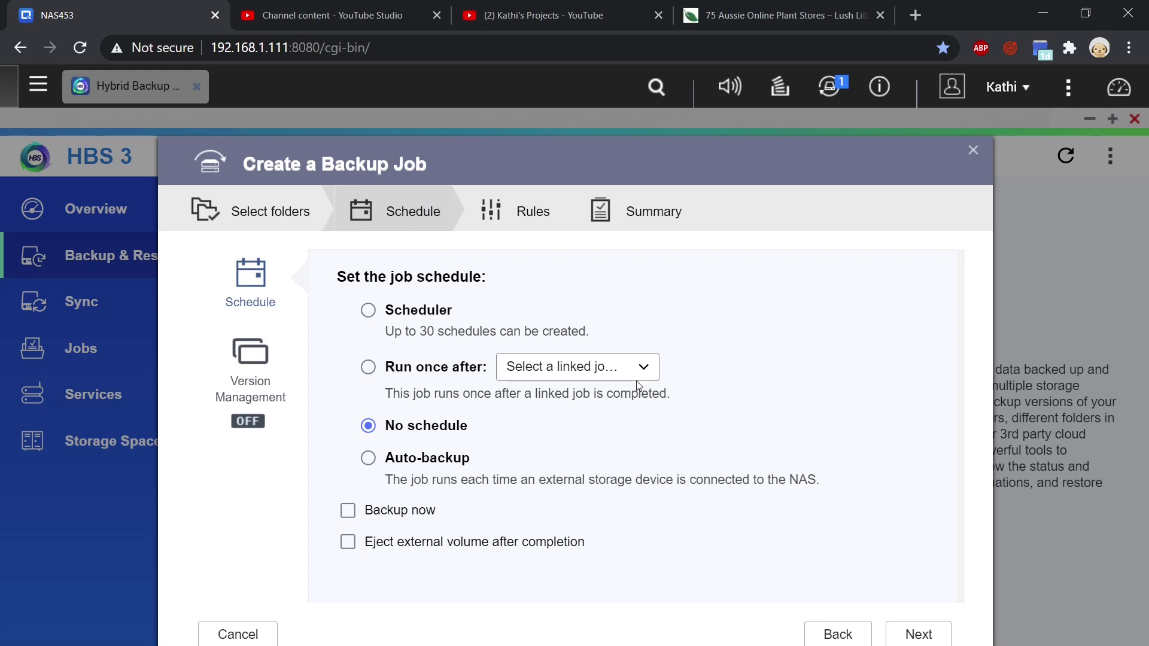
Add a daily schedule starting at 03:00 with no end date, and continue to the job rules.
click(368, 310)
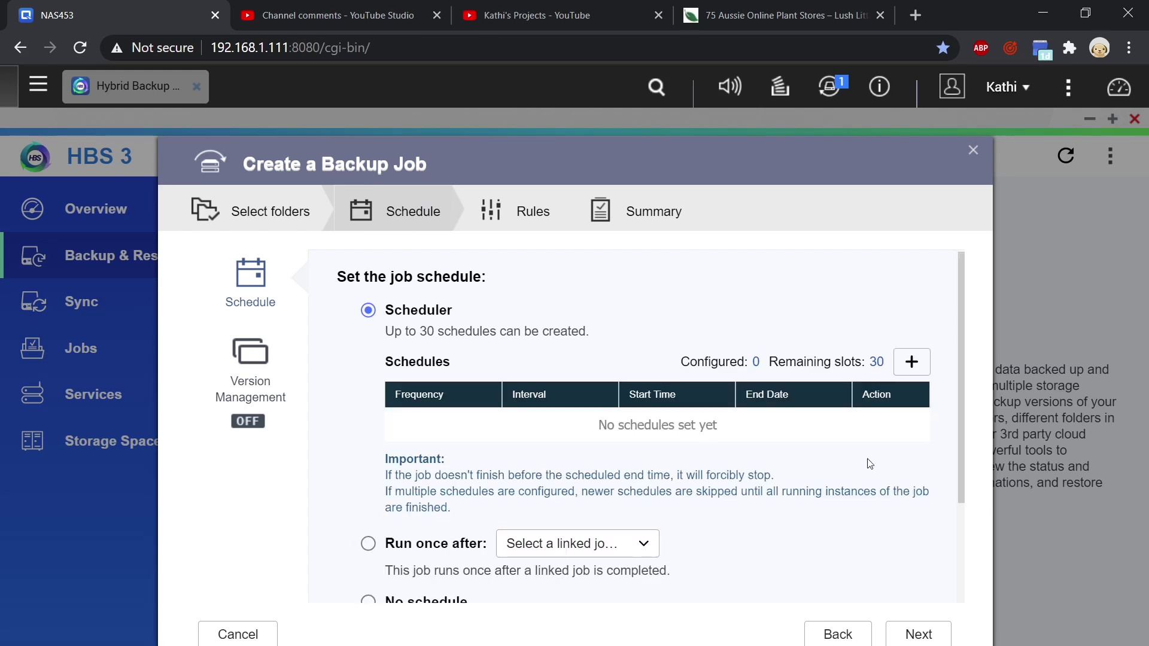
click(910, 366)
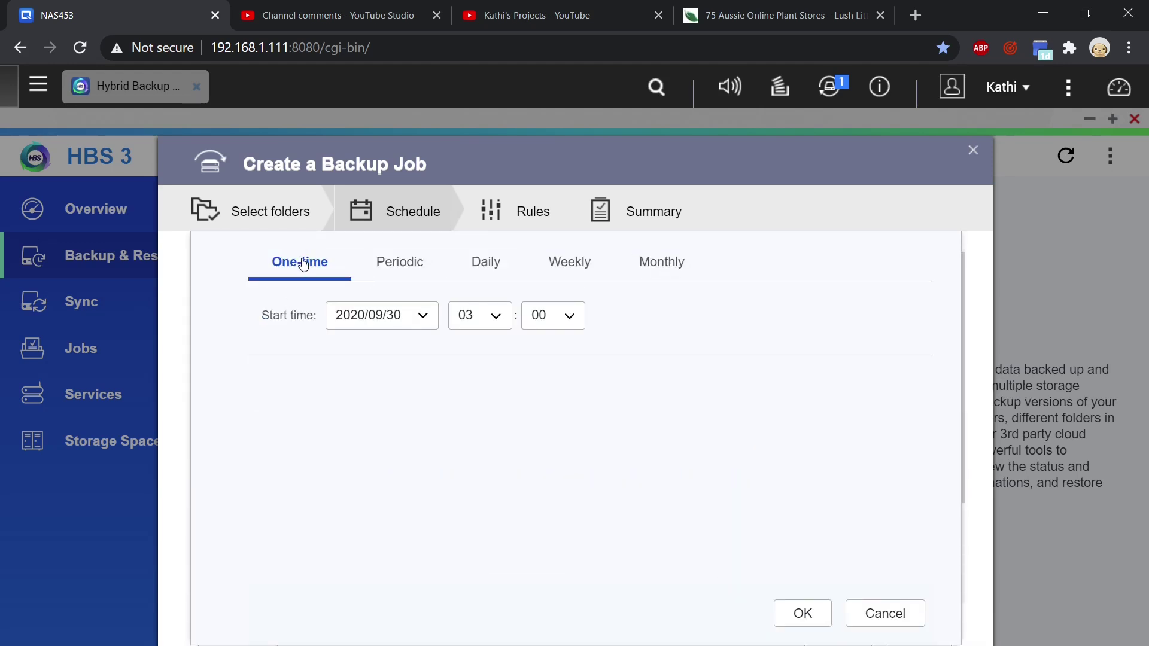
click(401, 265)
click(475, 262)
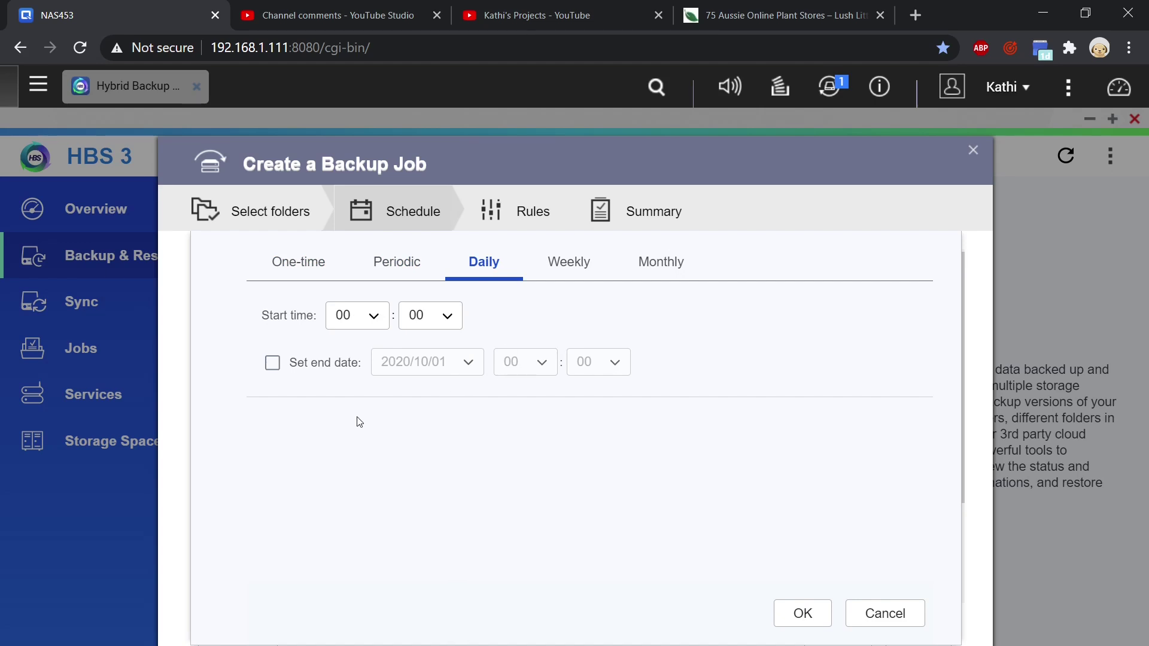
click(376, 322)
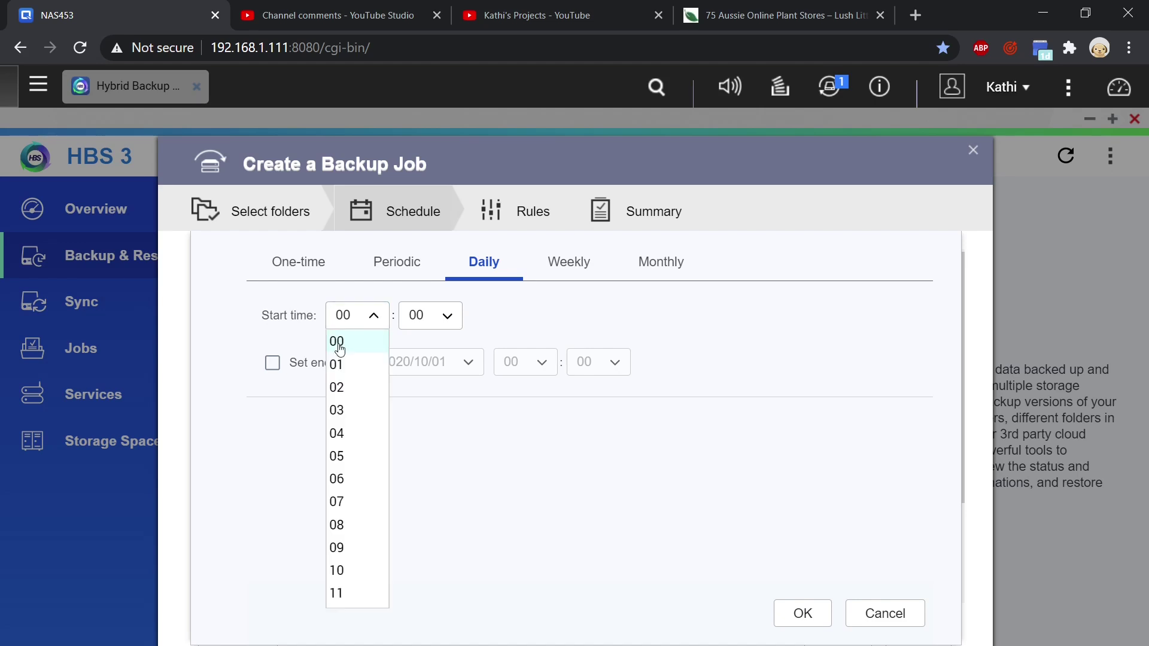
click(220, 427)
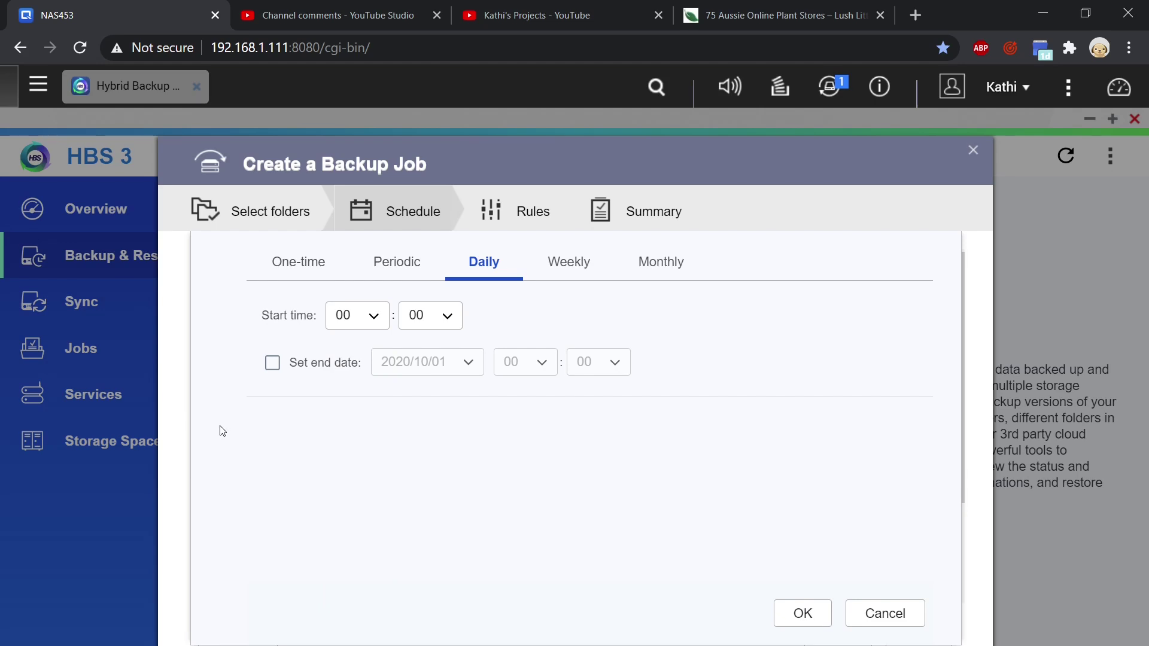
click(376, 314)
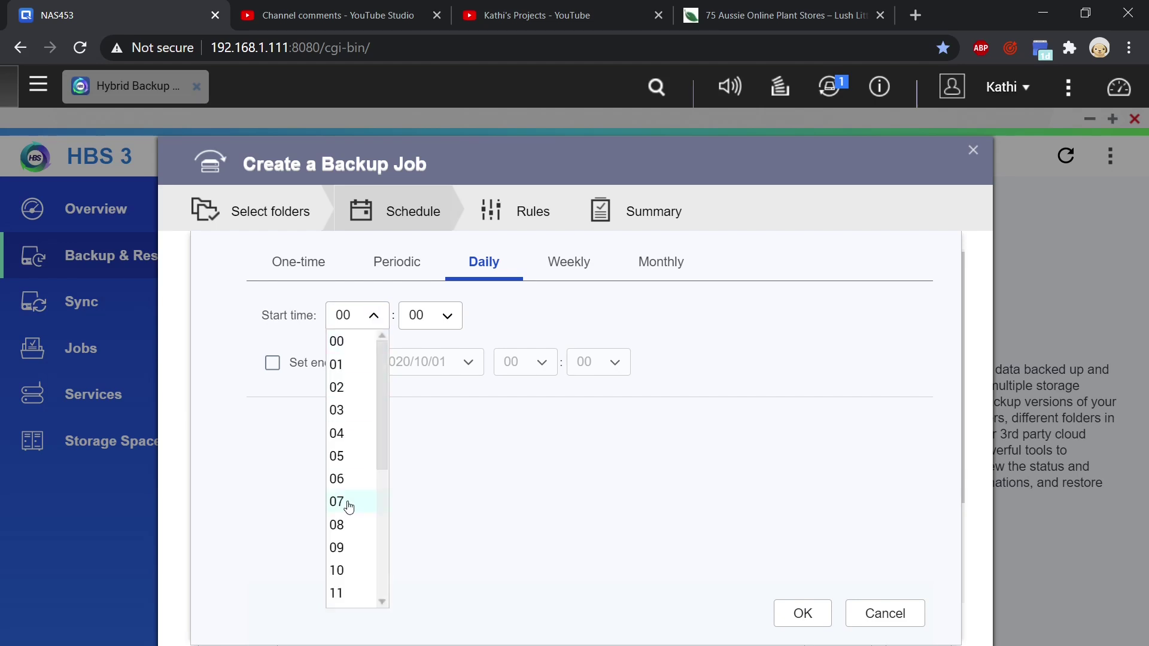
click(340, 412)
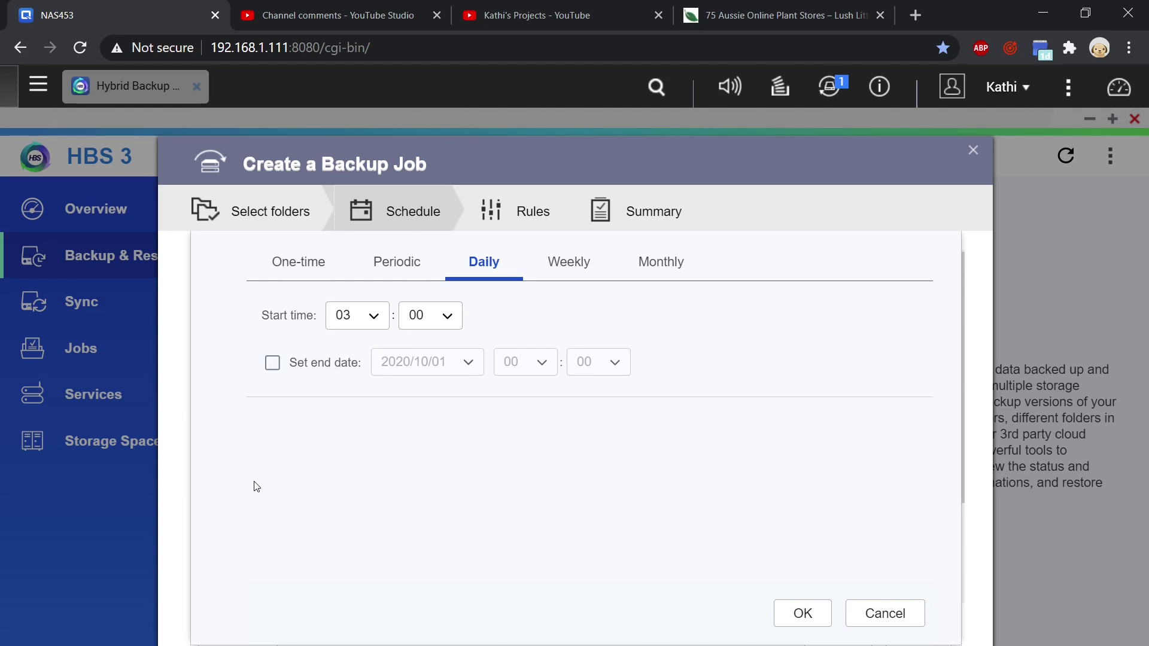
key(Return)
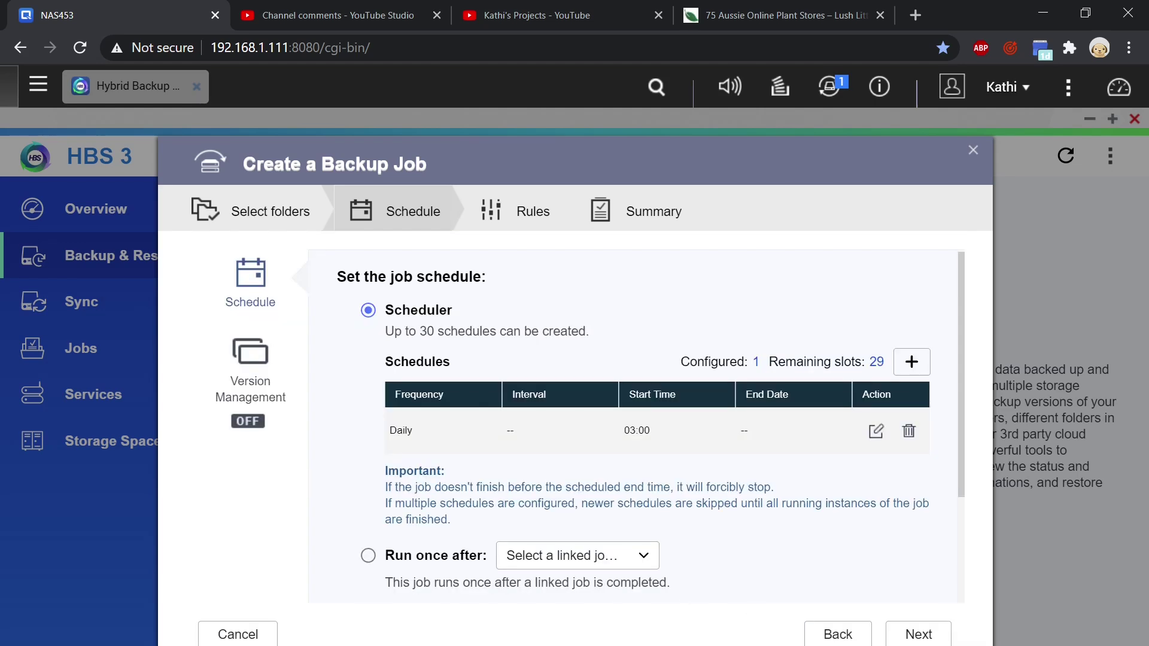
click(914, 640)
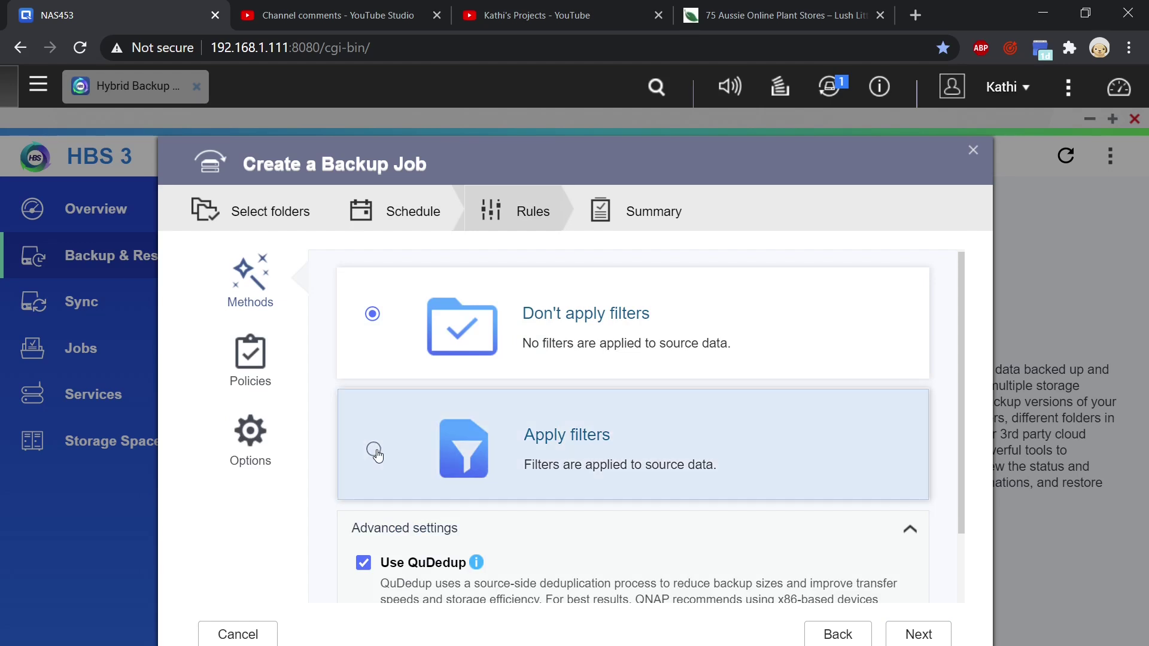
Apply filters to the source data and limit the file size to a maximum of 1 GB.
click(374, 449)
scroll(421, 465, down, 2)
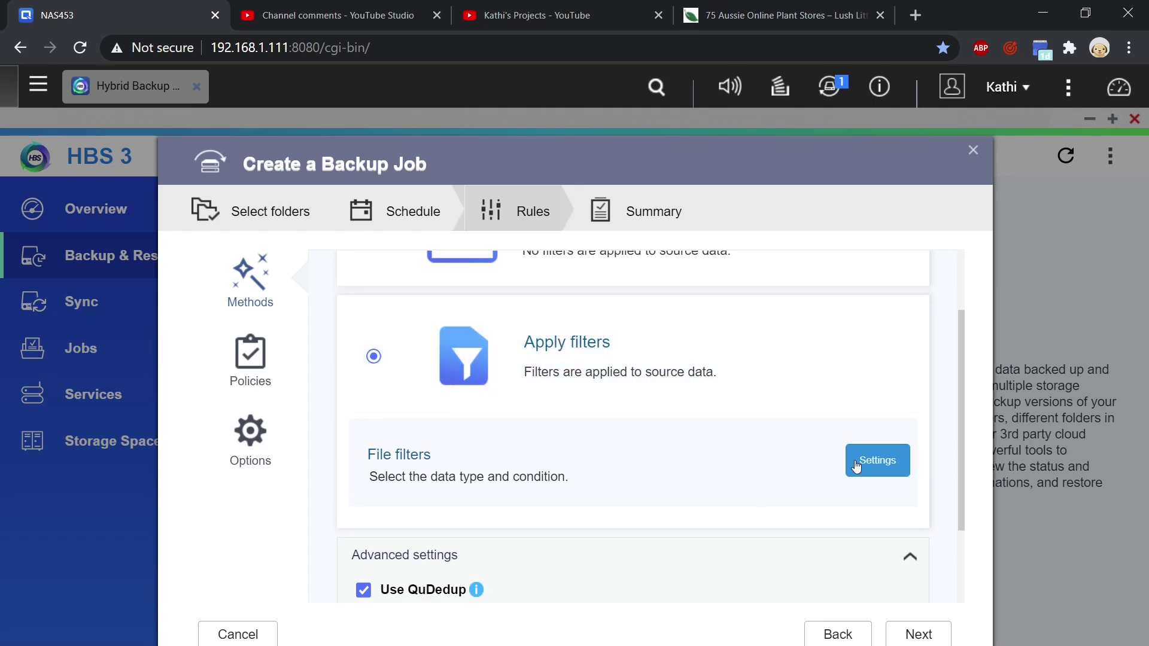
click(877, 460)
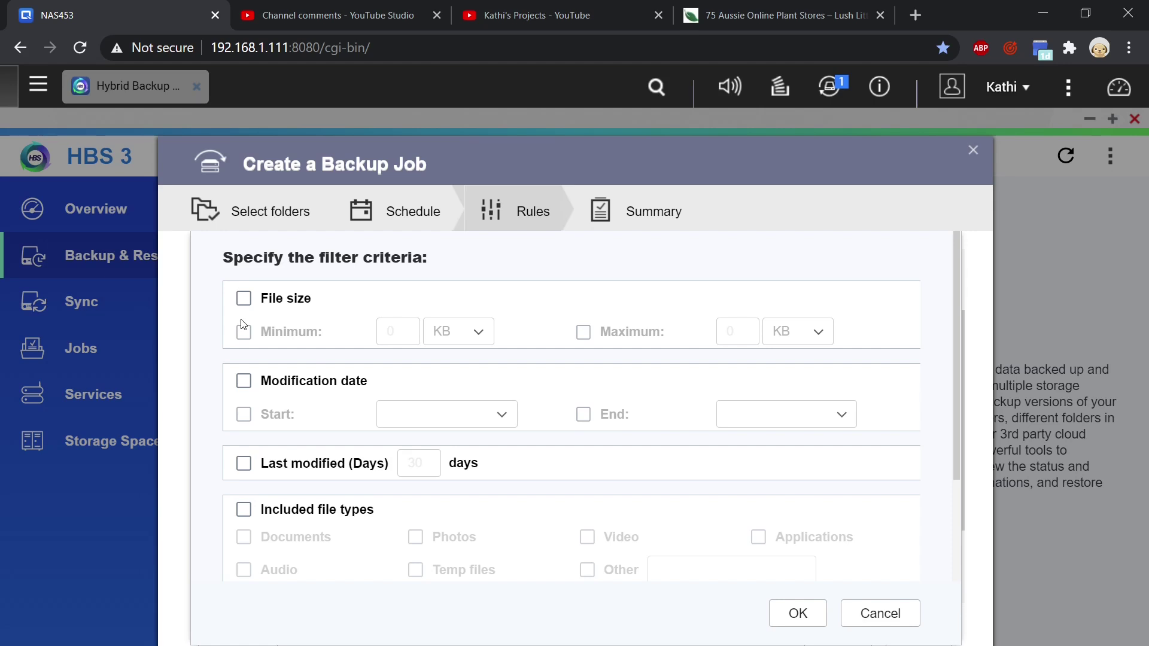
click(243, 299)
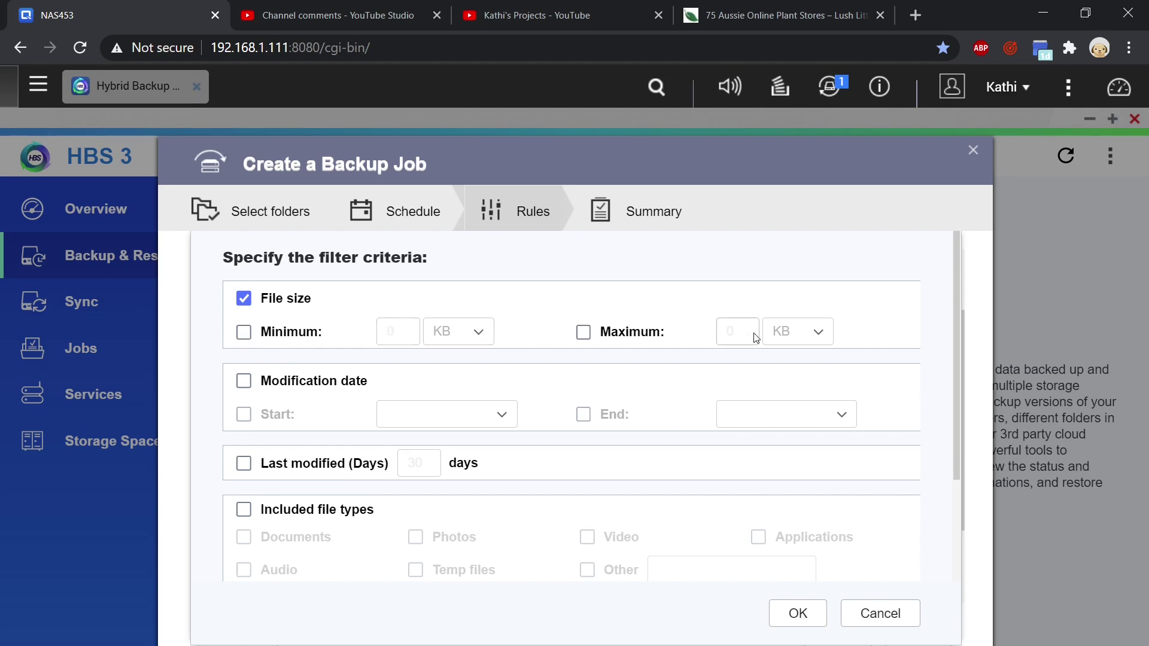
click(584, 333)
key(Tab)
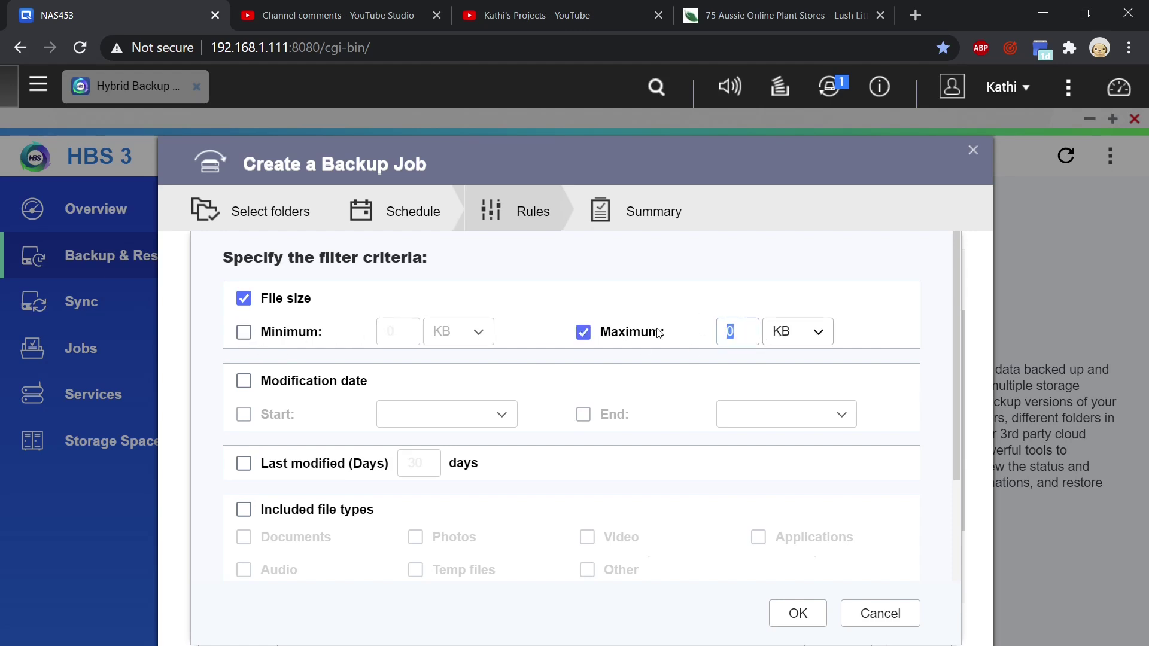
text(1)
click(820, 333)
click(790, 400)
Enable the modification date filter, exclude video file types, and accept the filter criteria.
click(244, 381)
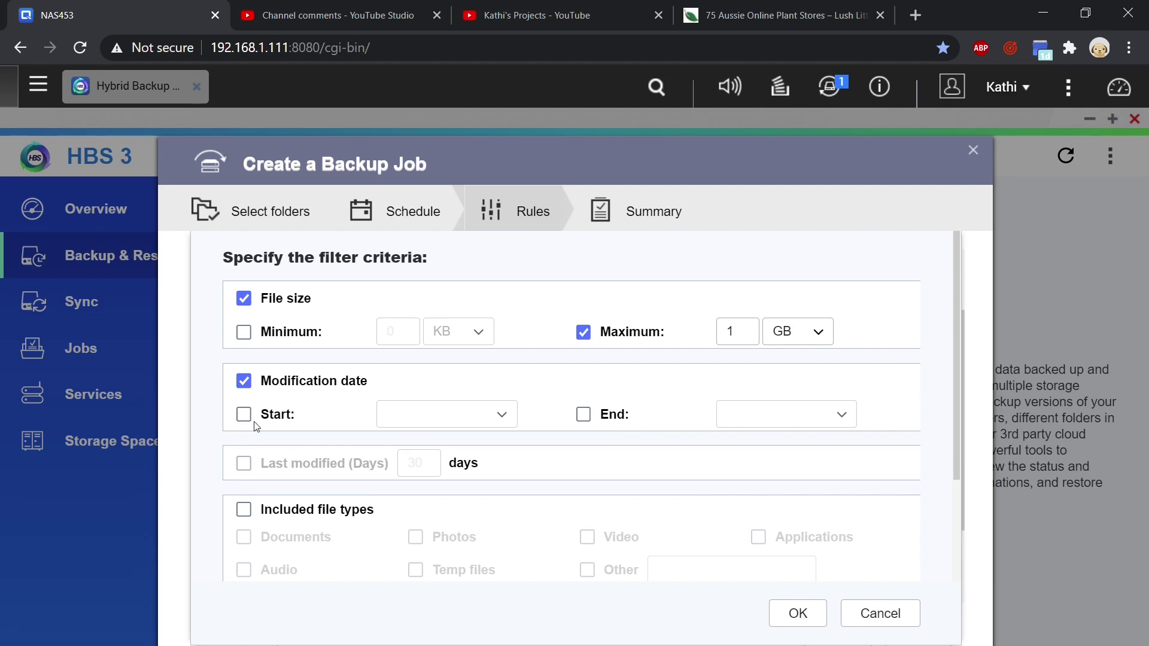
scroll(261, 504, down, 1)
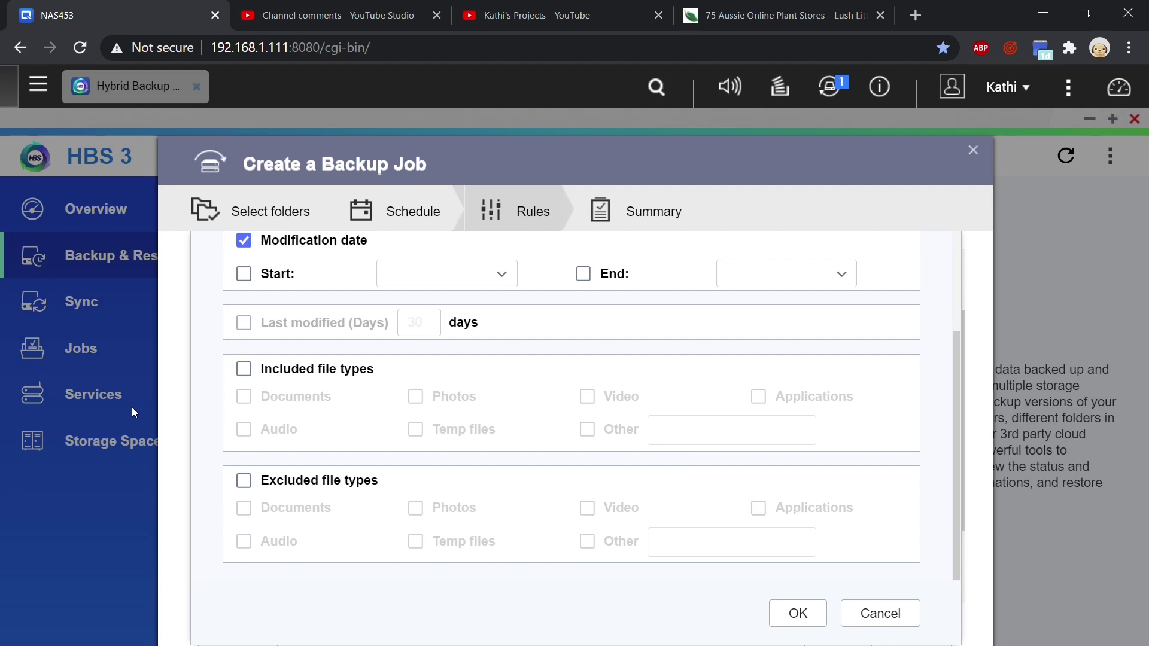
click(244, 481)
click(588, 508)
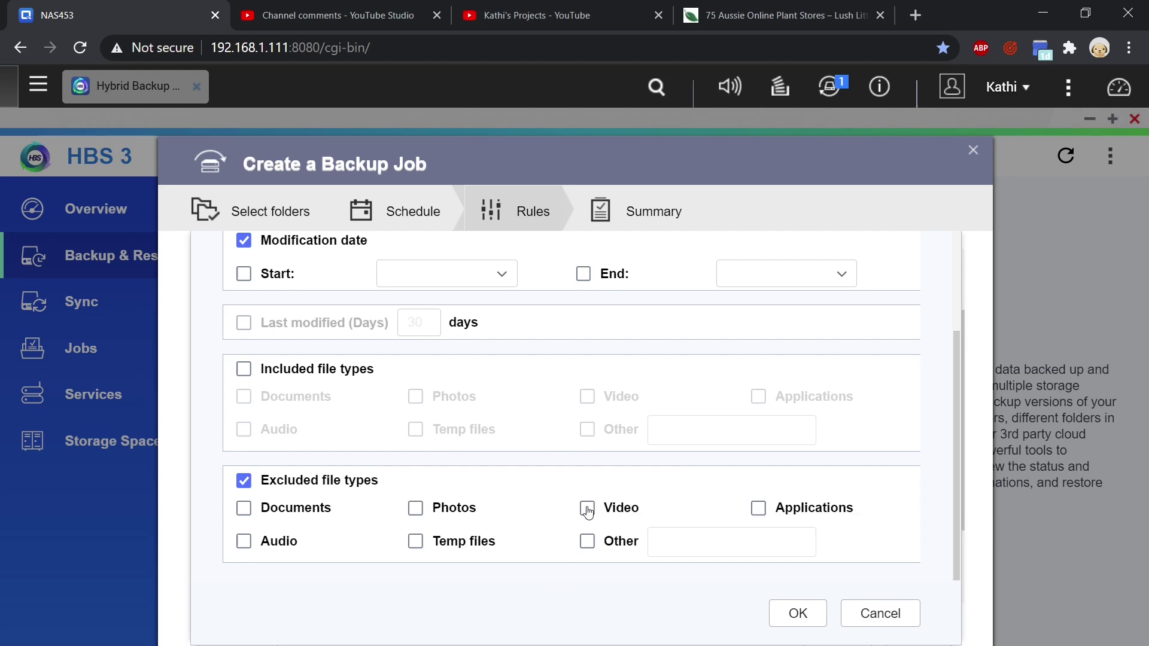
click(798, 614)
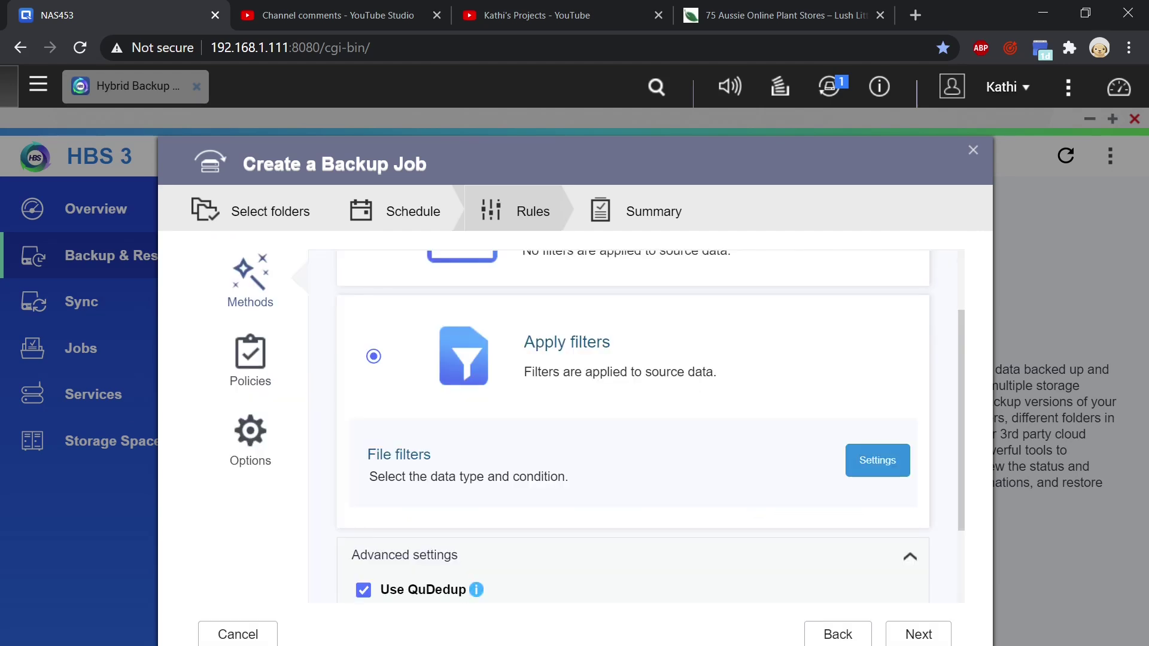
Review the job summary and create the Docos 1 backup job.
click(917, 630)
scroll(642, 599, down, 2)
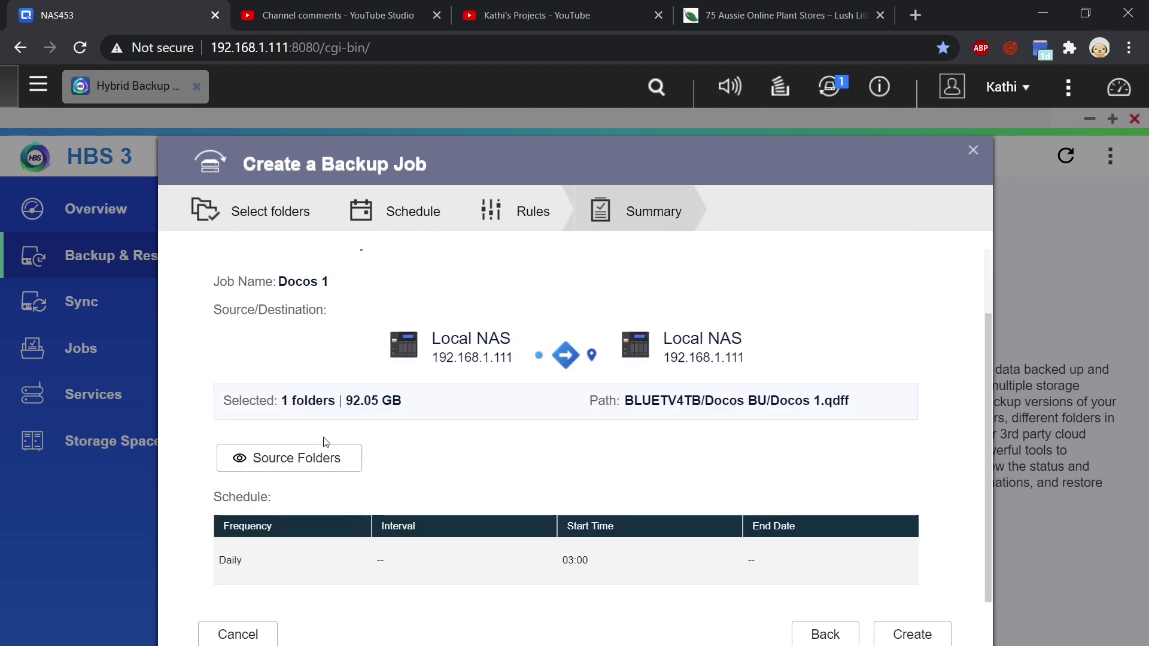
scroll(779, 479, up, 2)
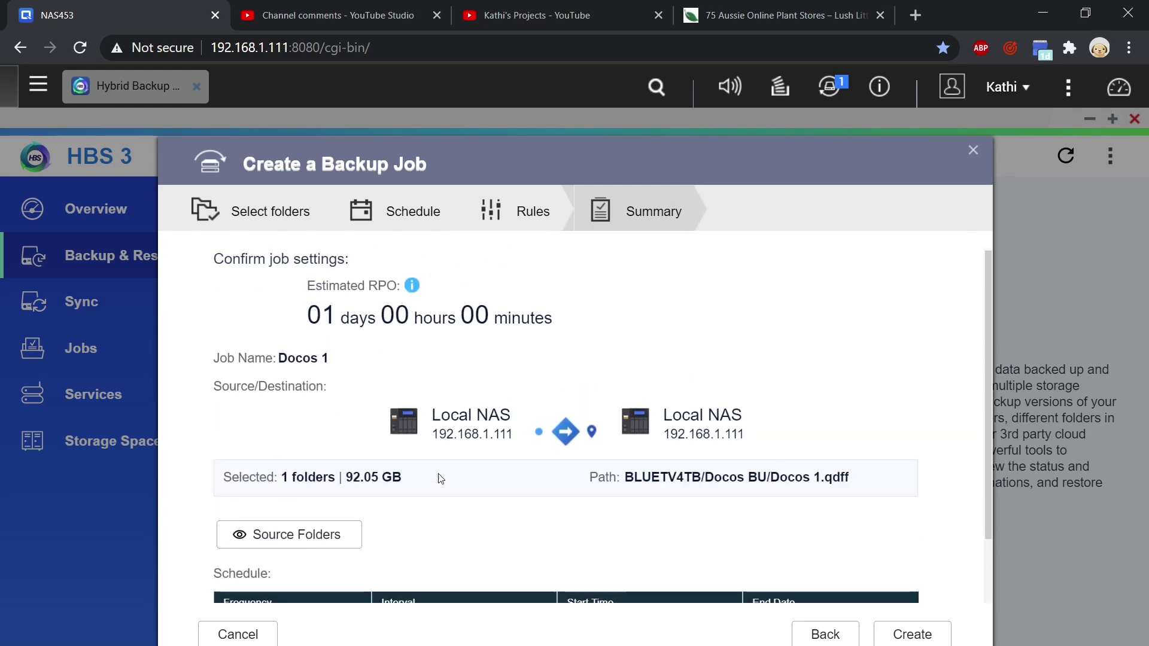
scroll(433, 431, down, 2)
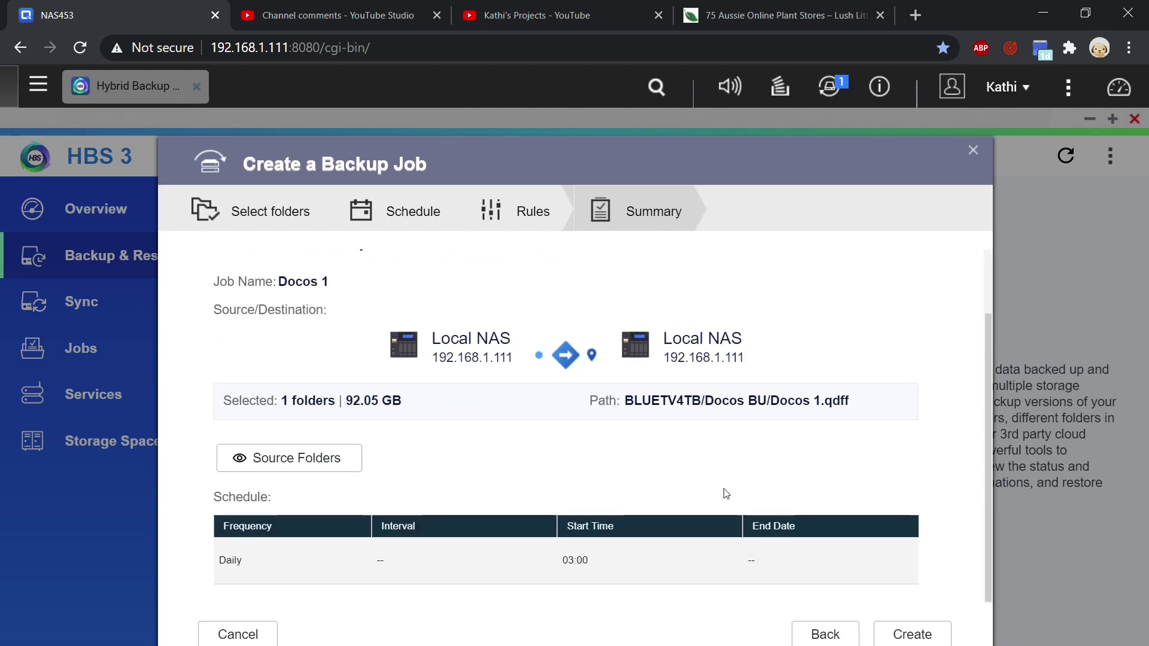
click(933, 636)
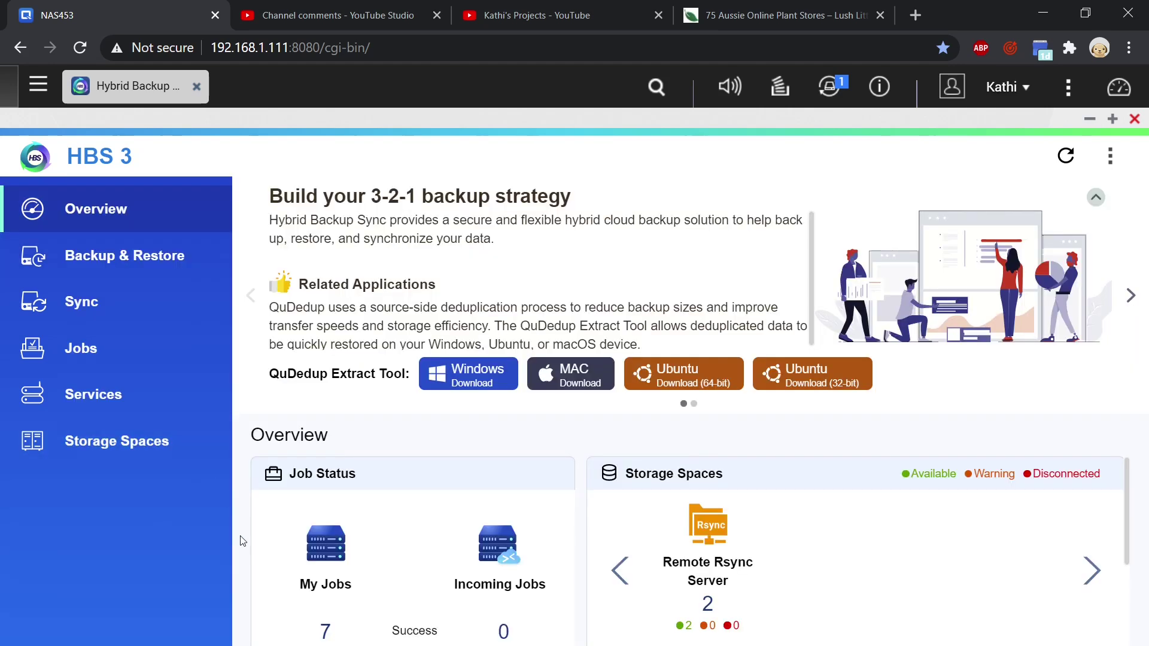
Create a one-way sync job on the local NAS that pairs the DOCOS source folder with BLUETV4TB/Docos BU.
click(71, 307)
click(242, 243)
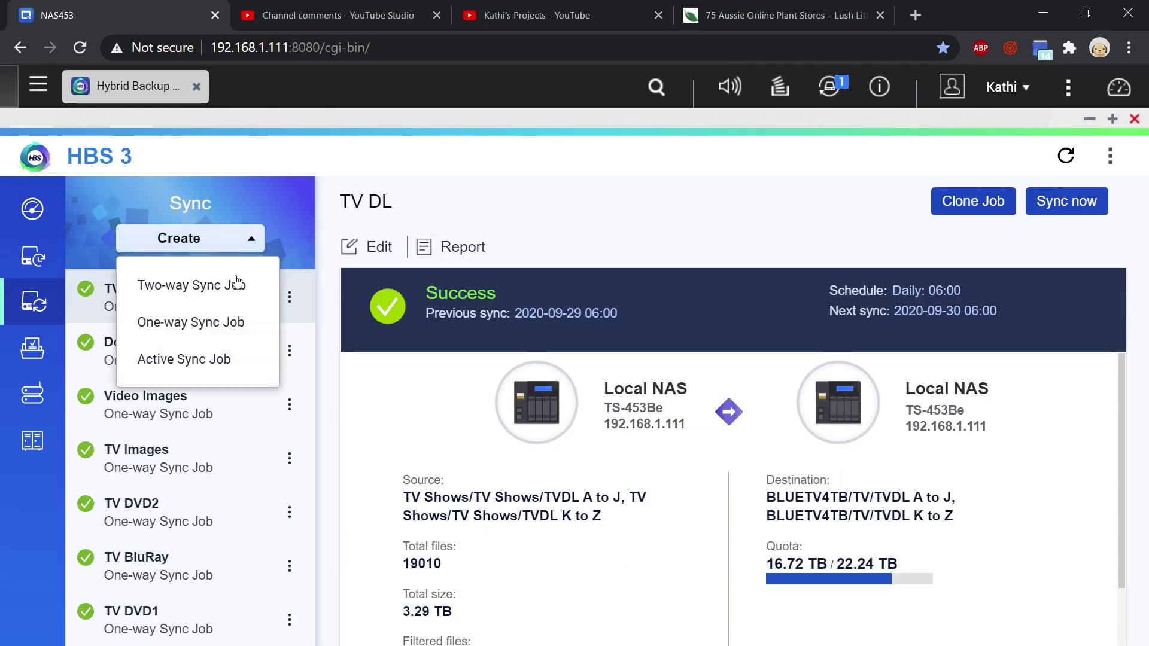
click(183, 322)
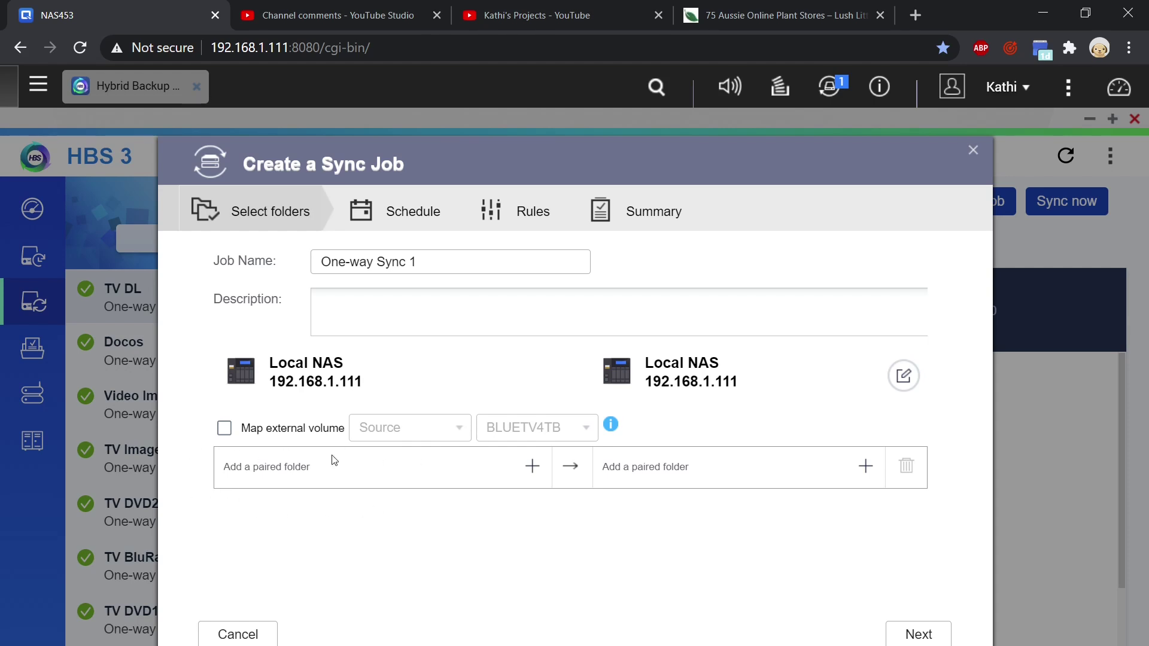
click(530, 467)
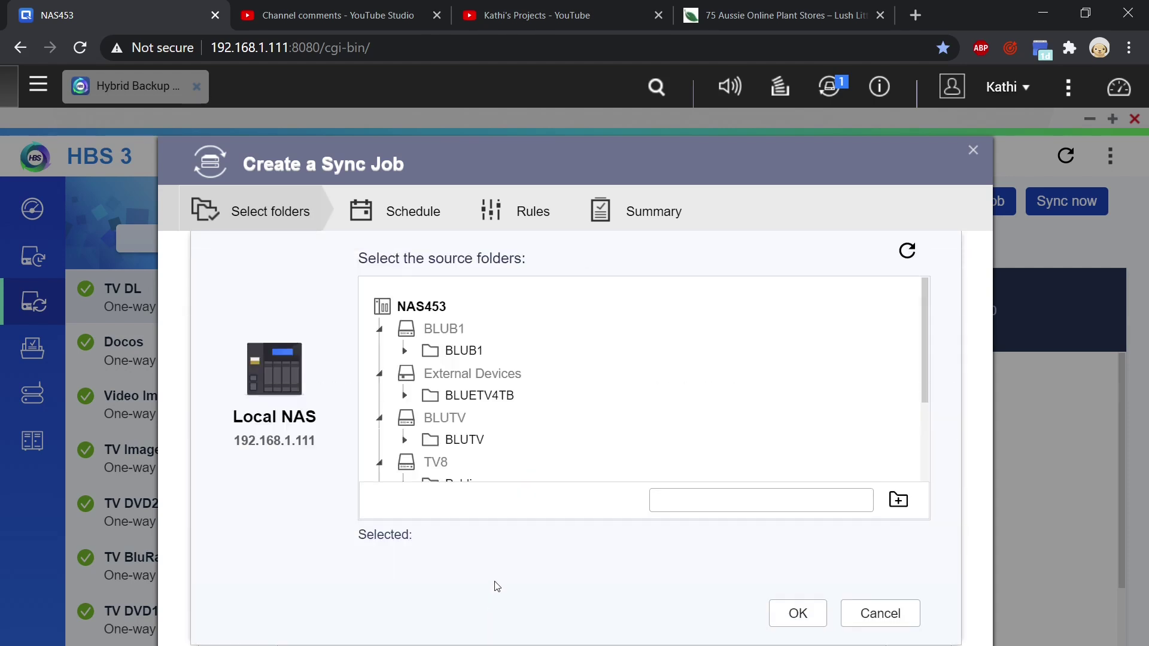
scroll(552, 442, down, 2)
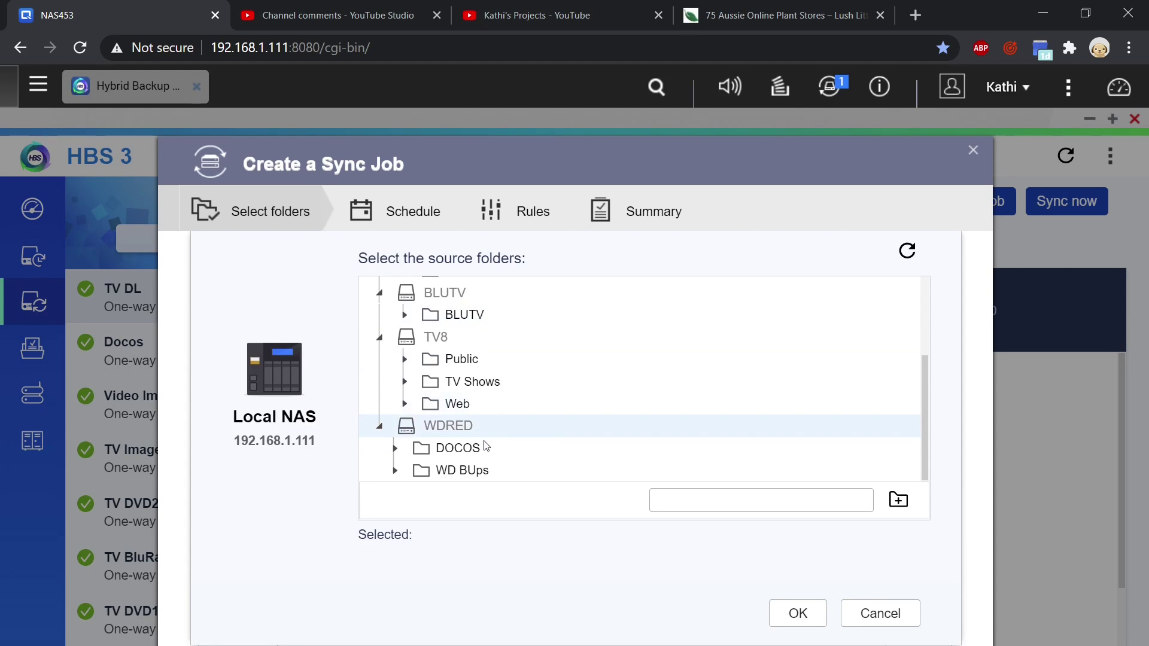
click(456, 449)
click(798, 614)
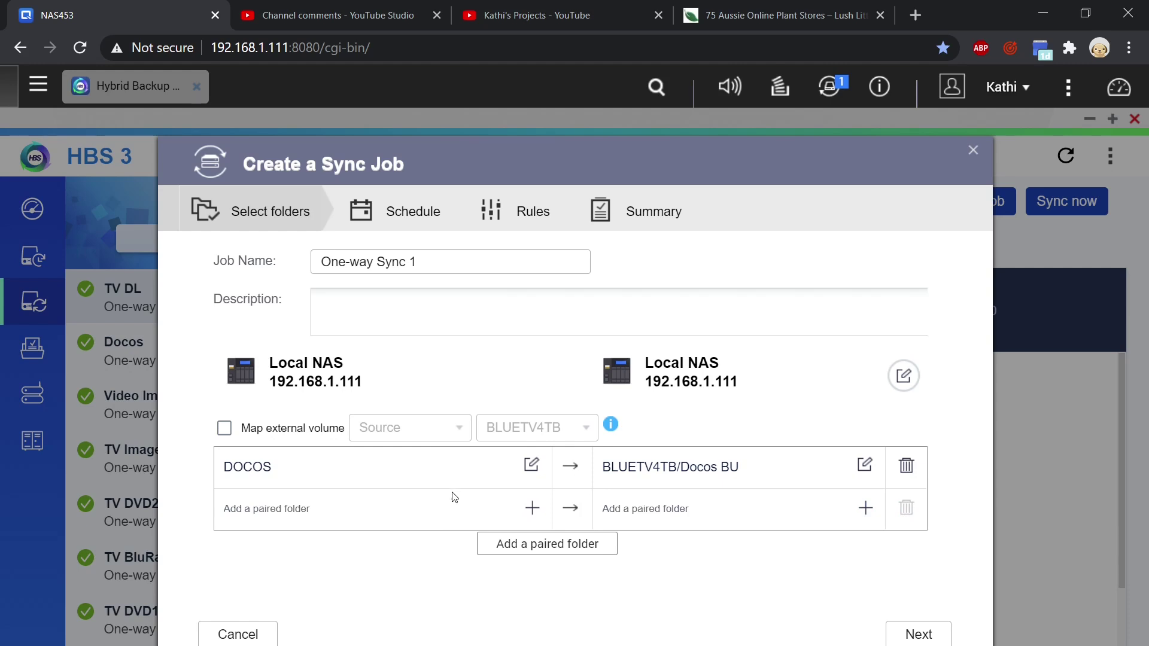
click(911, 634)
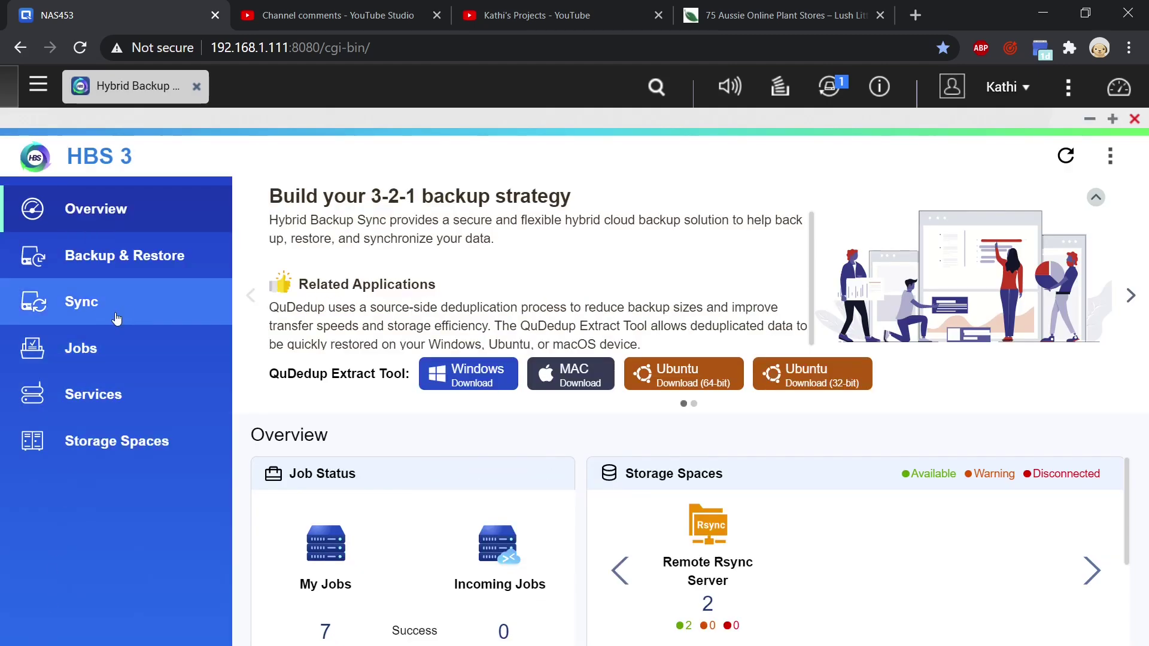
Open the jobs overview and look through the schedules and statuses of the existing jobs.
click(83, 348)
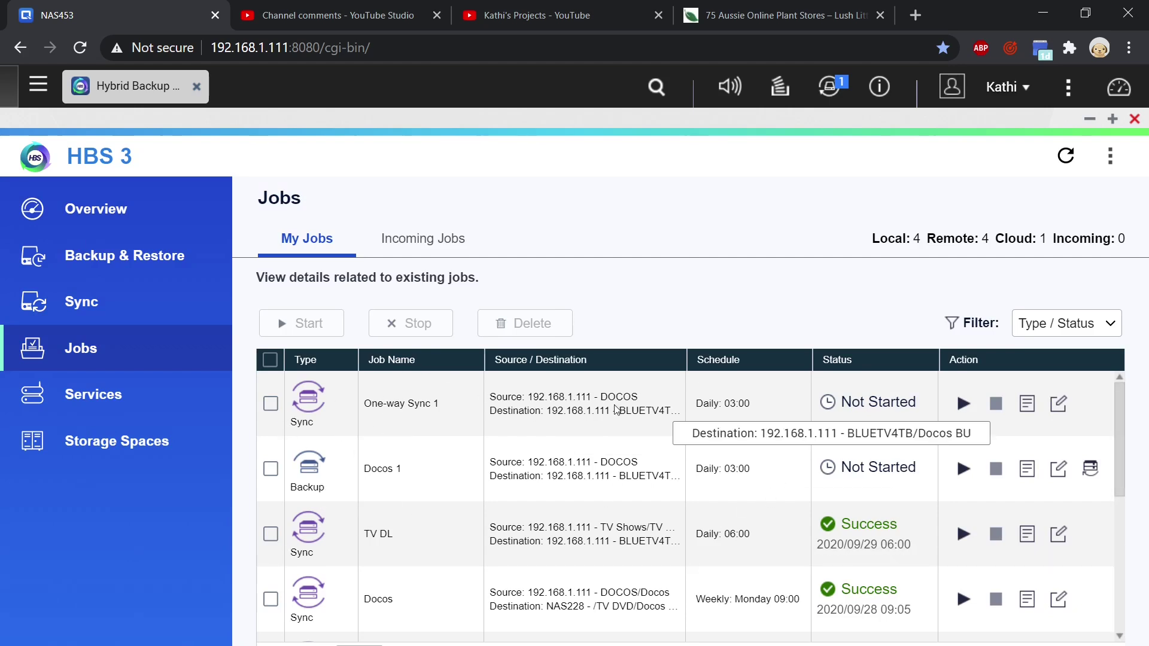
scroll(532, 488, down, 5)
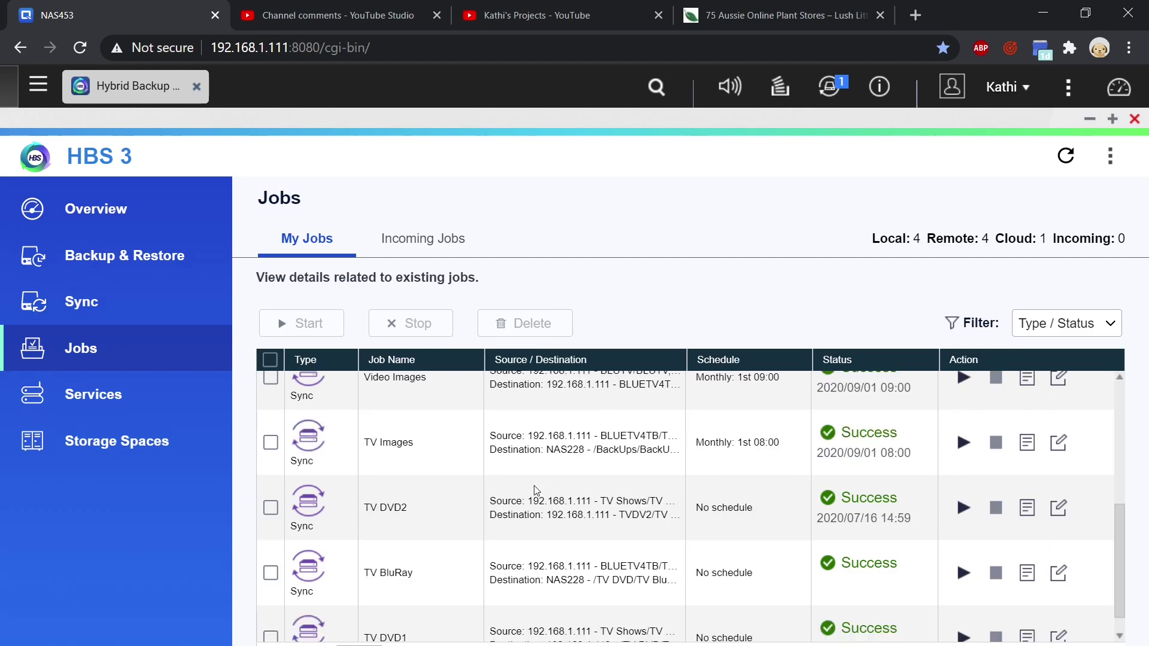
scroll(537, 483, up, 5)
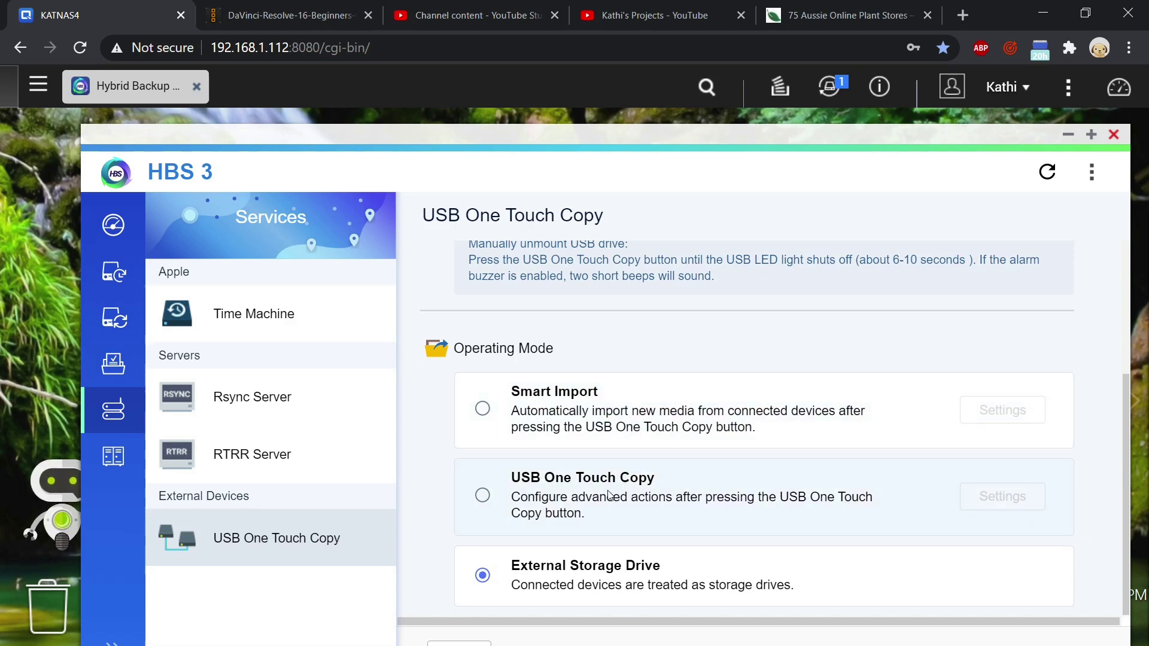
Select the Smart Import operating mode to check its settings, and open the settings of the USB One Touch Copy mode.
click(483, 408)
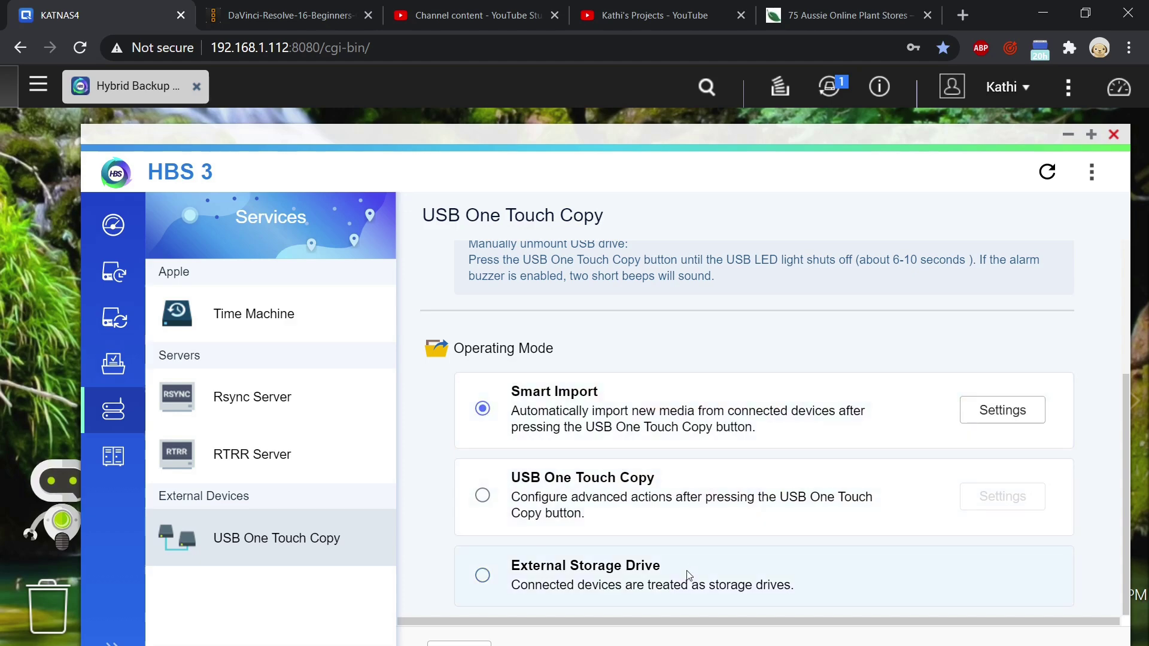
click(994, 413)
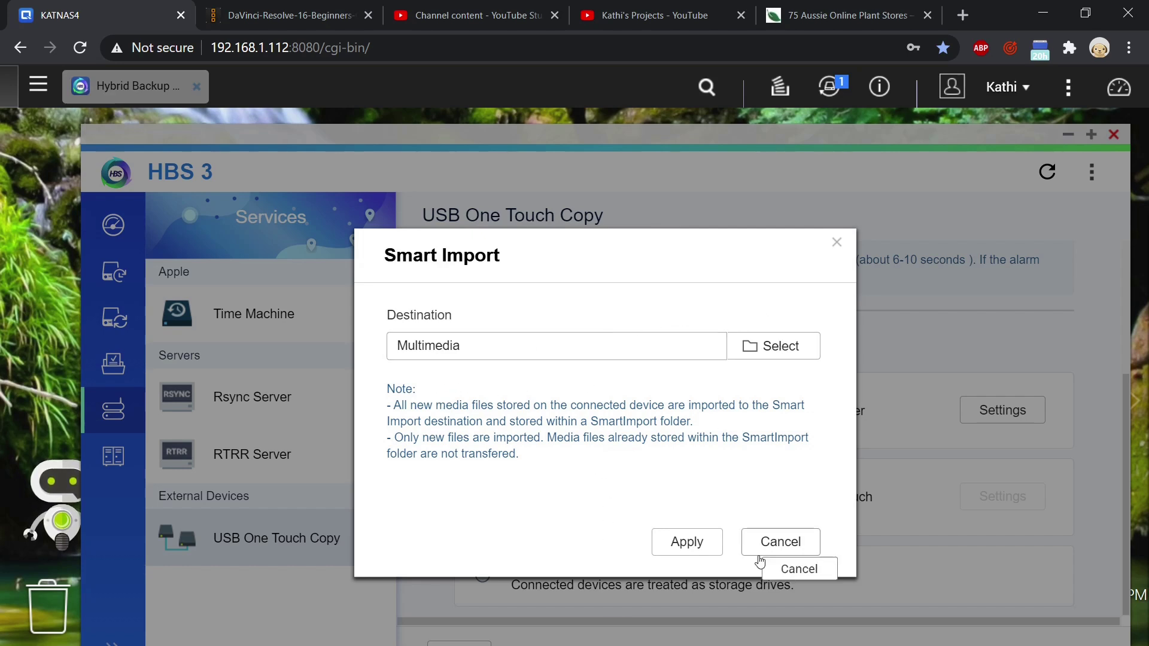
click(784, 542)
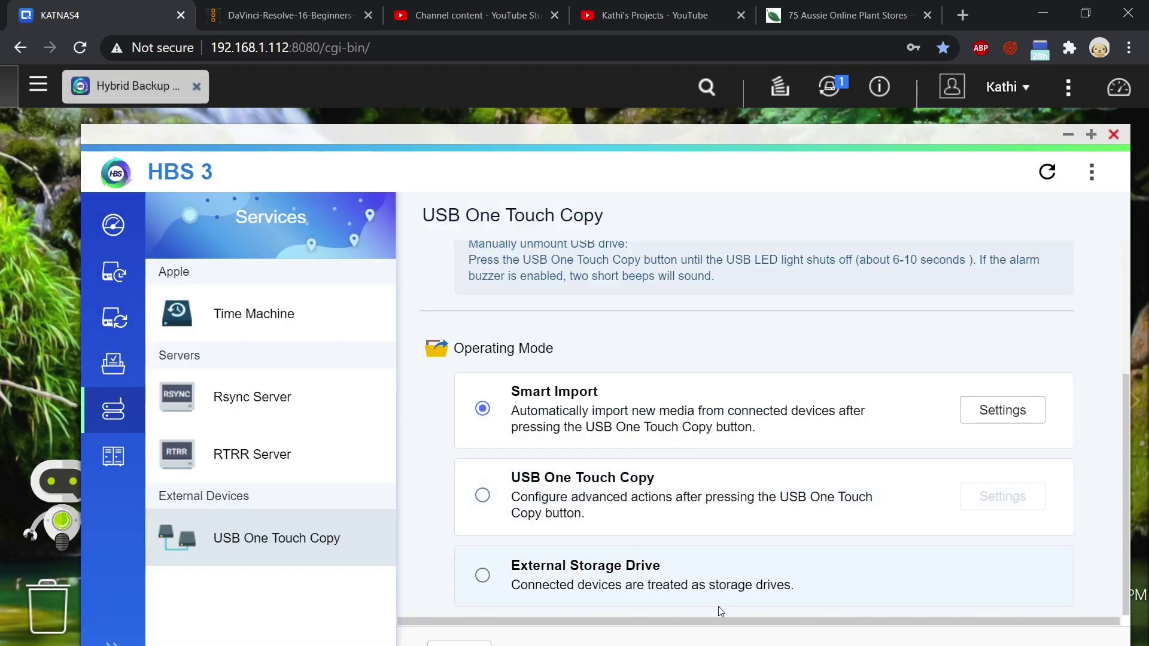
click(482, 496)
click(986, 502)
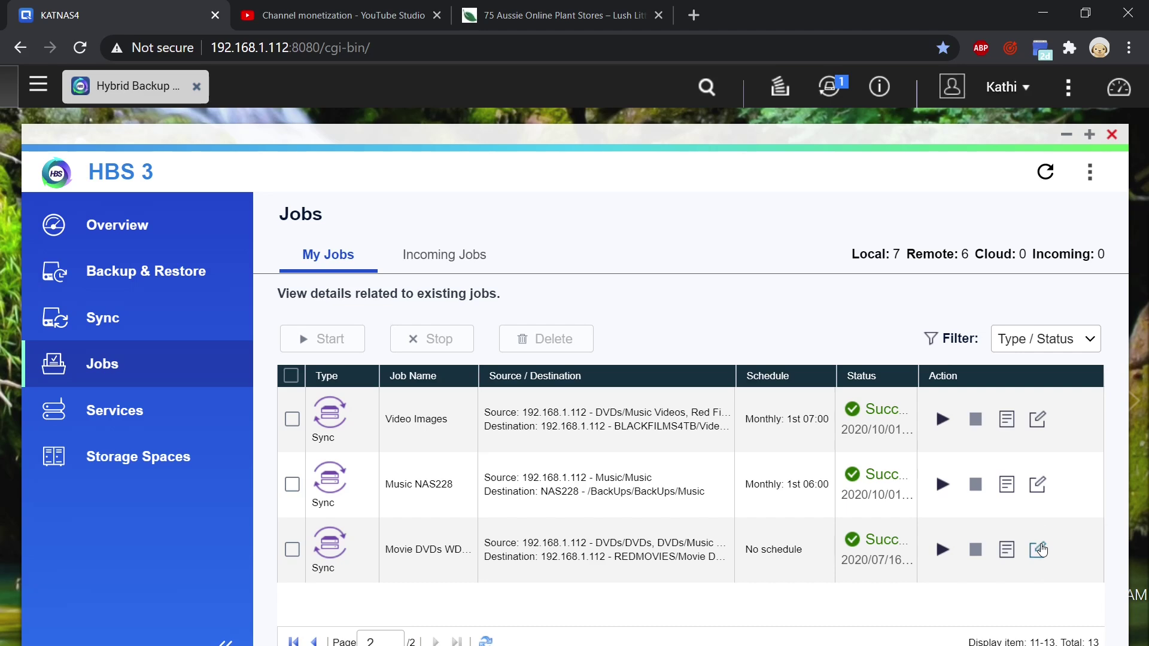
Change the schedule of the Movie DVDs sync job to Auto-backup and save the job.
click(1039, 550)
click(393, 212)
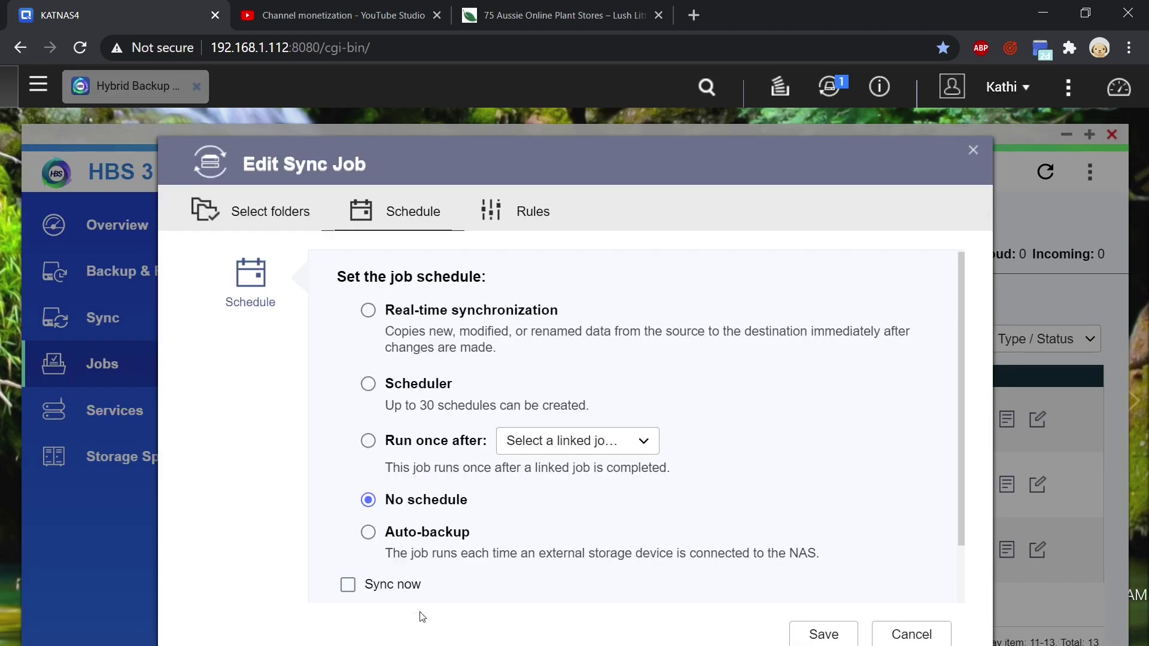
scroll(443, 527, down, 2)
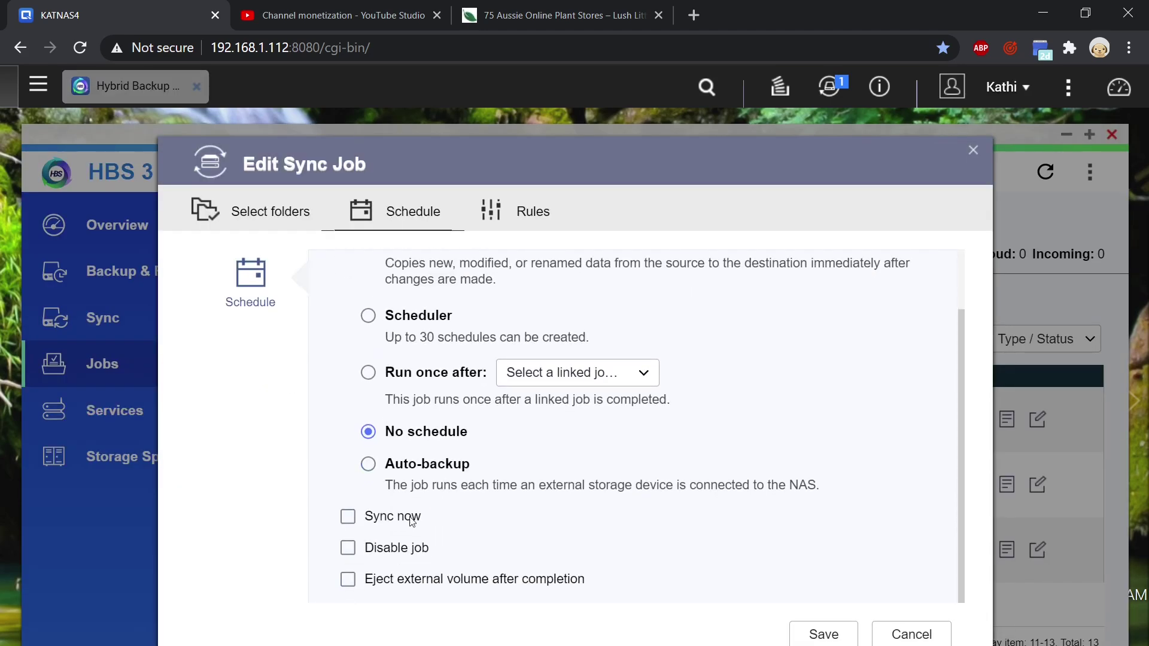
click(368, 466)
key(Return)
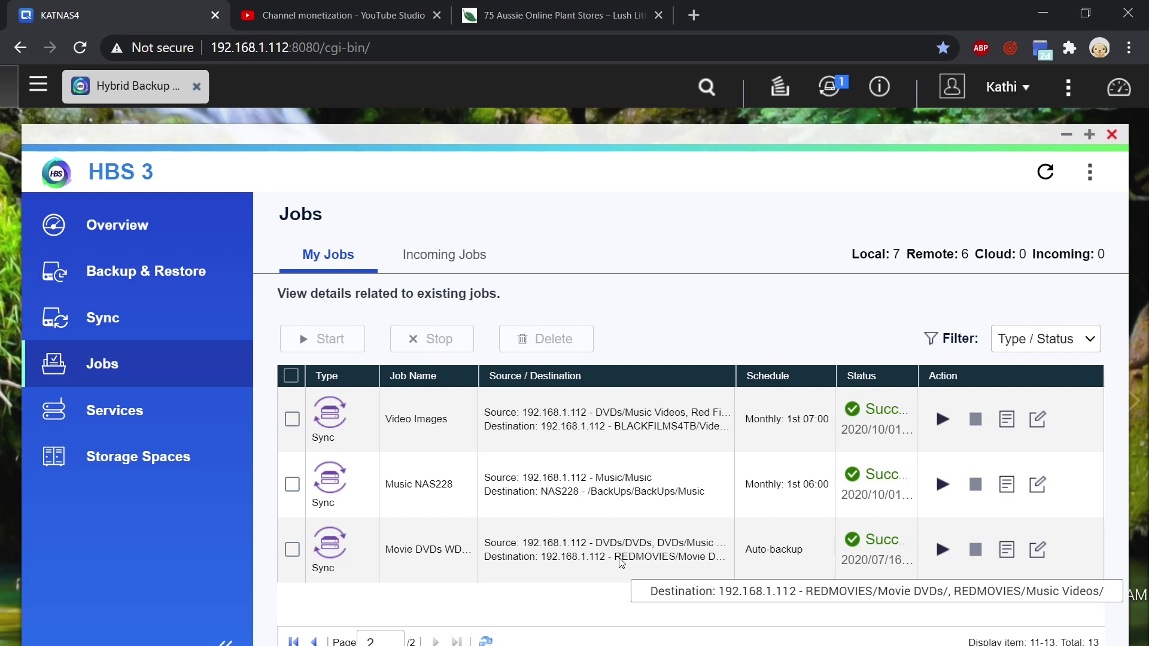
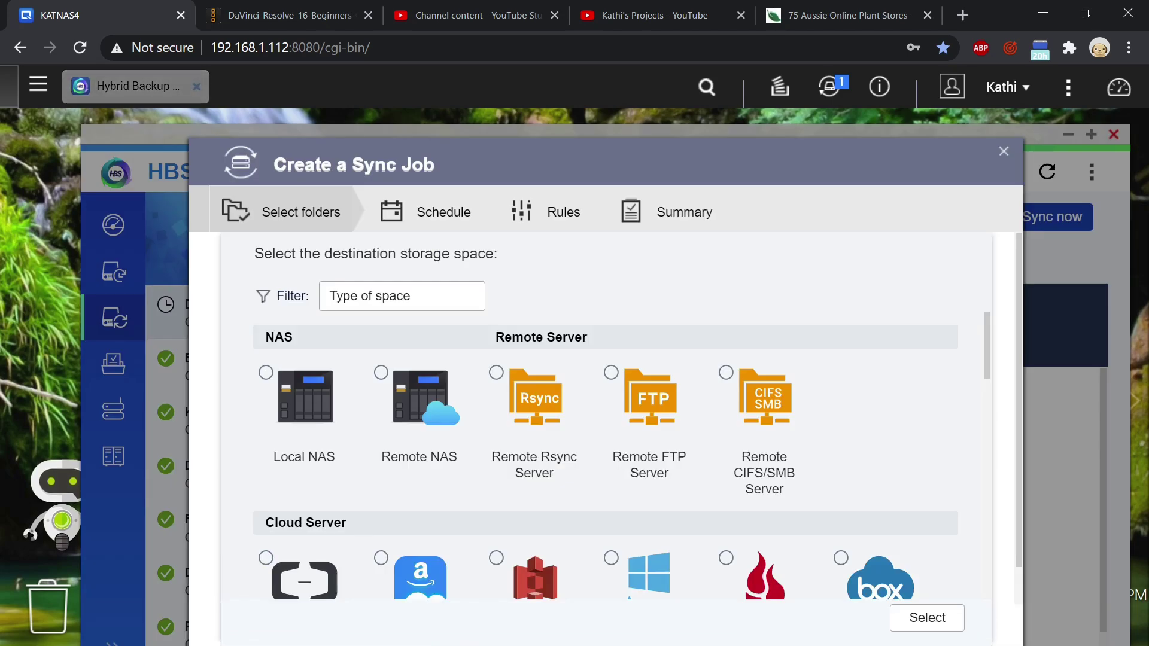
Add a new Remote Rsync Server account as sync destination, named RSYNC NAS453 with host name NAS453.
click(497, 359)
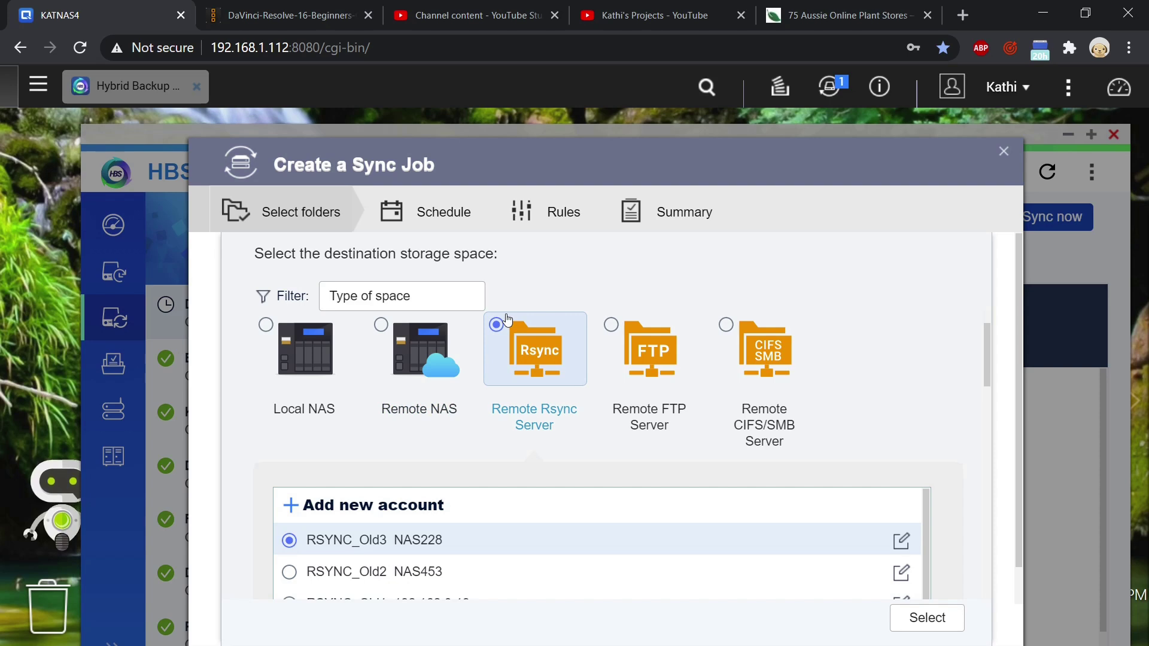
click(556, 497)
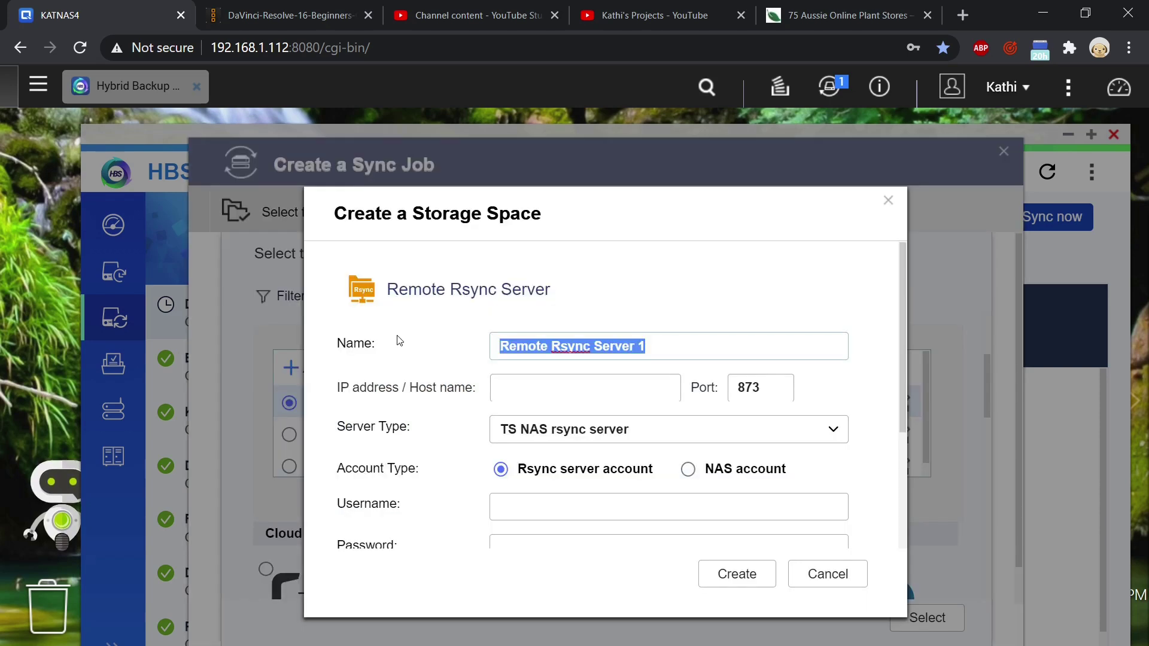
text(RSYNC)
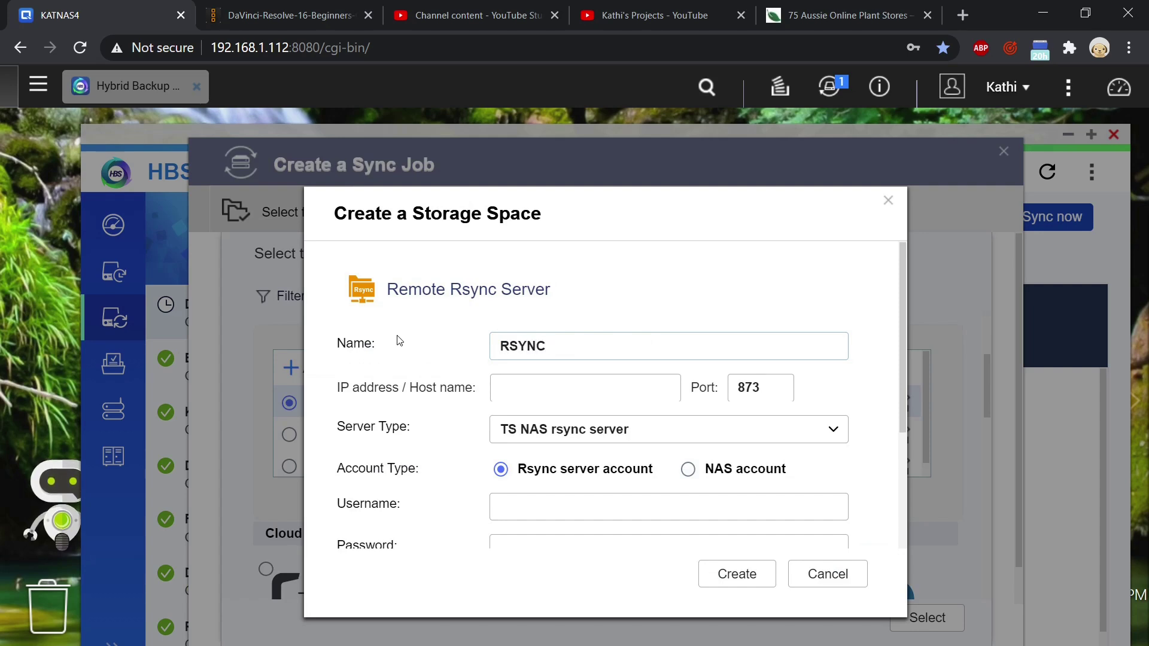
text( NAS453)
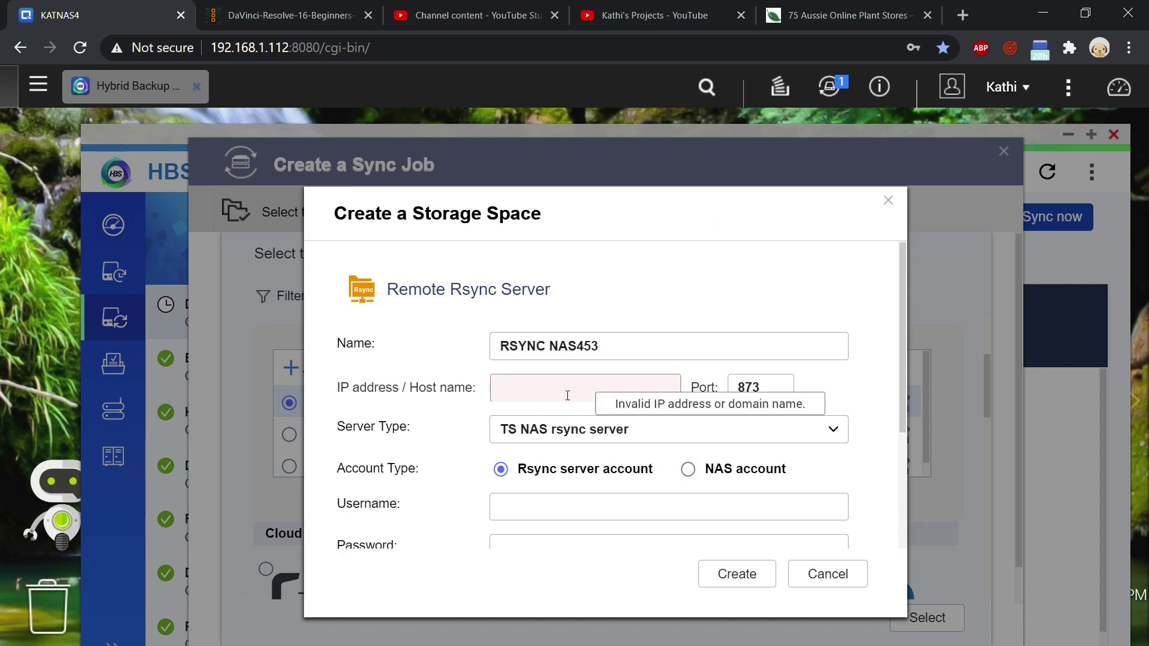
click(512, 383)
text(NAS453)
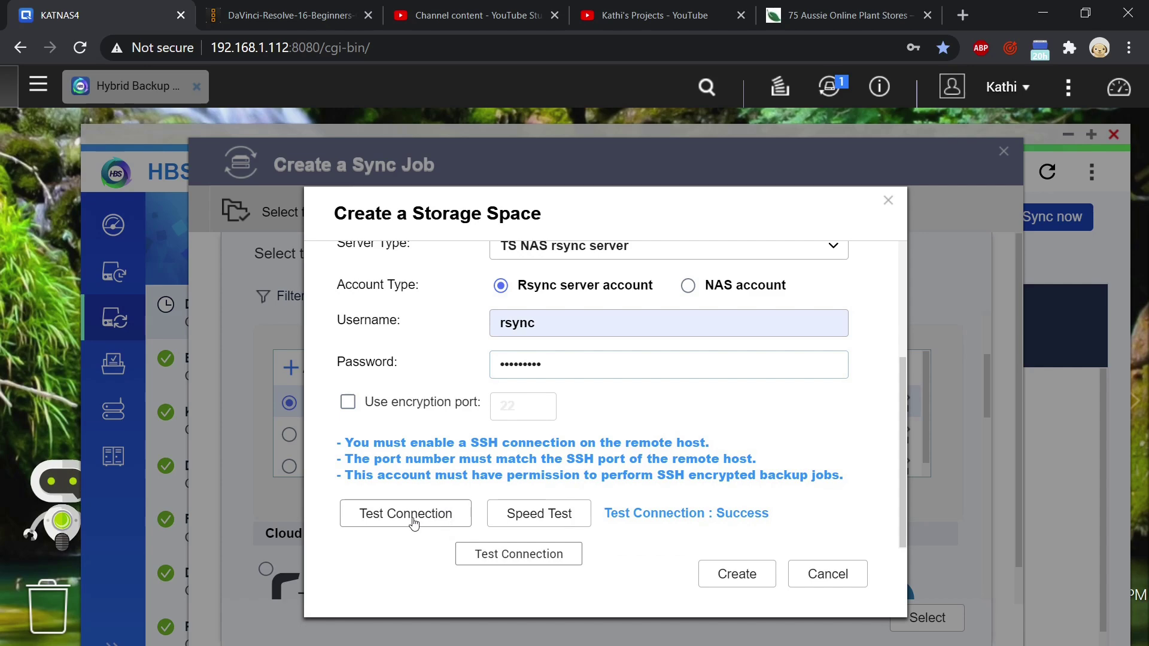
Test the rsync server connection, create the storage space, and choose it as the job's destination.
click(413, 515)
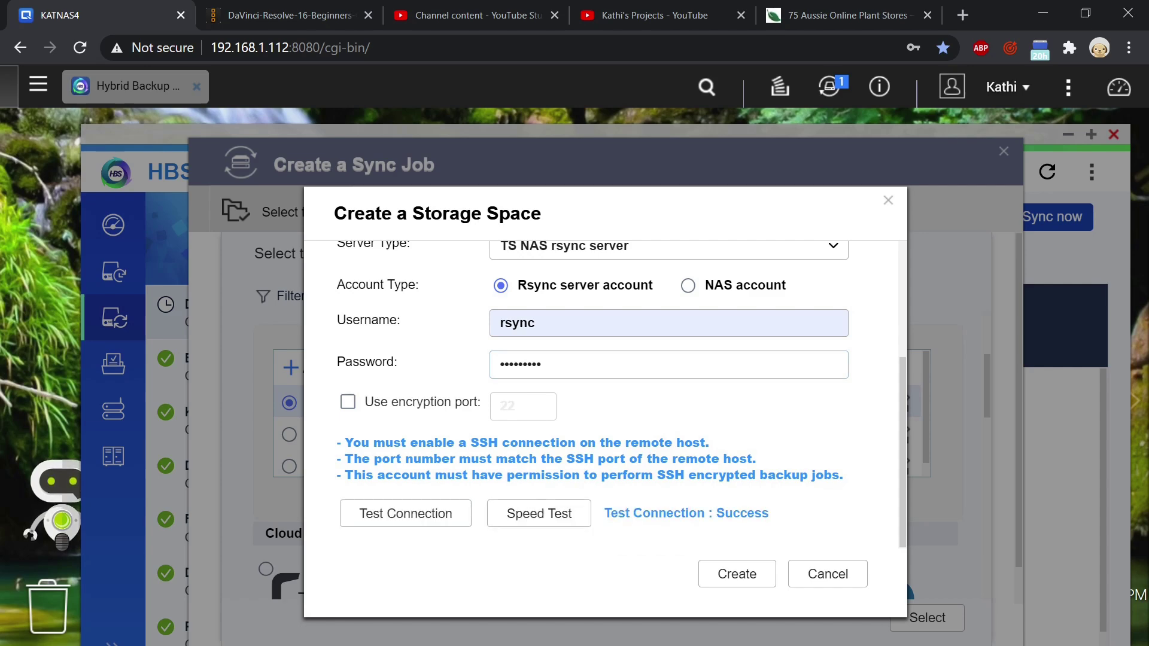
click(735, 575)
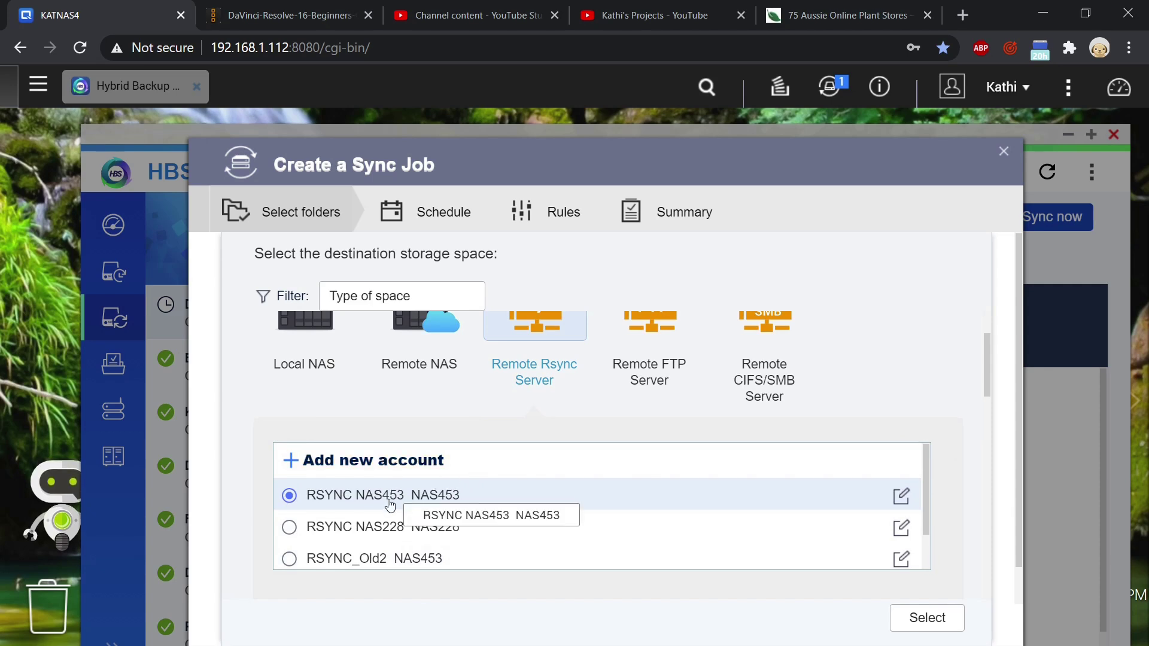
click(927, 624)
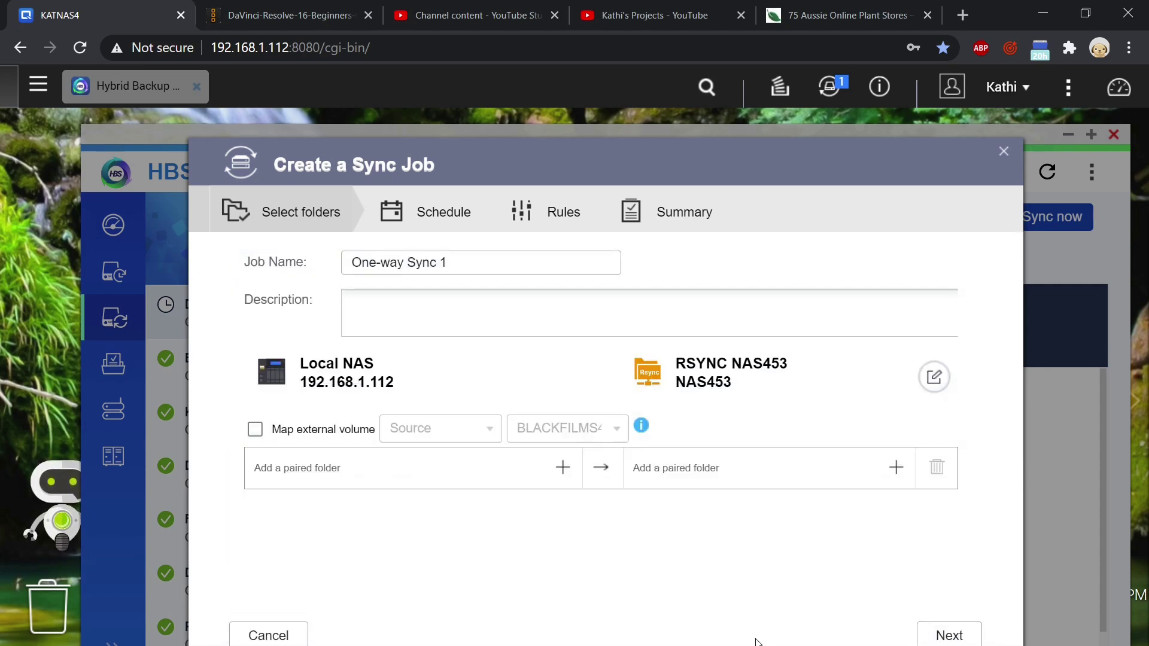
Add a paired source folder to the sync job and set its schedule type to Scheduler.
click(563, 466)
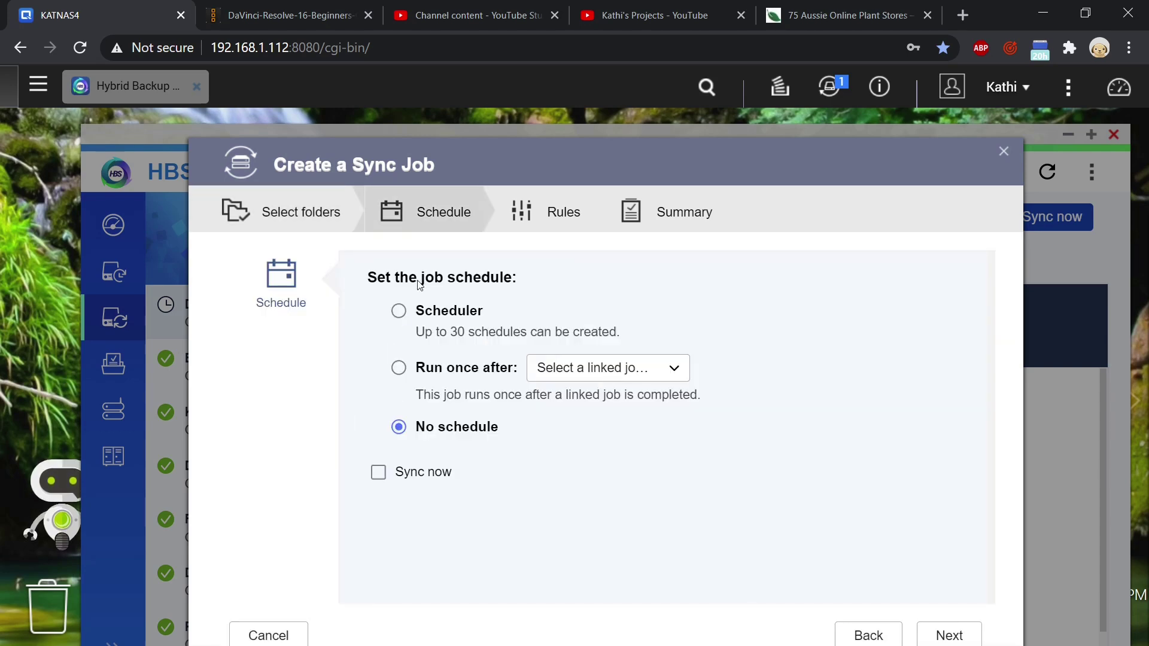
click(399, 311)
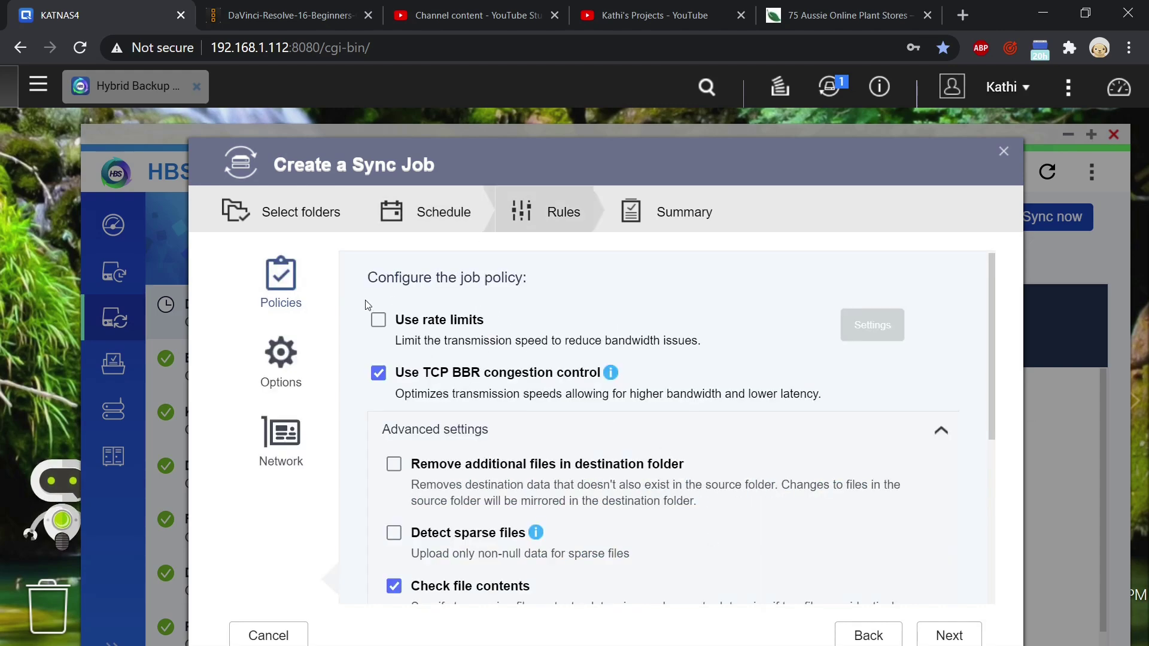
Examine the sync job's policy rules, including rate limits, congestion control, and the advanced file-handling settings.
scroll(473, 443, down, 5)
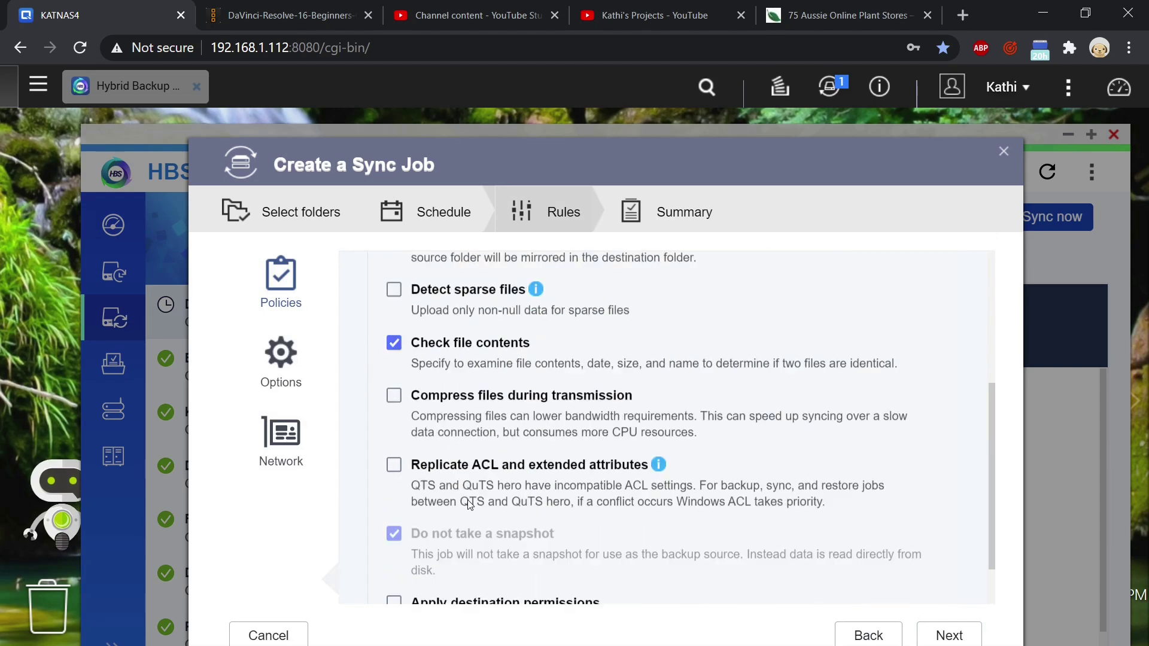
scroll(476, 472, down, 1)
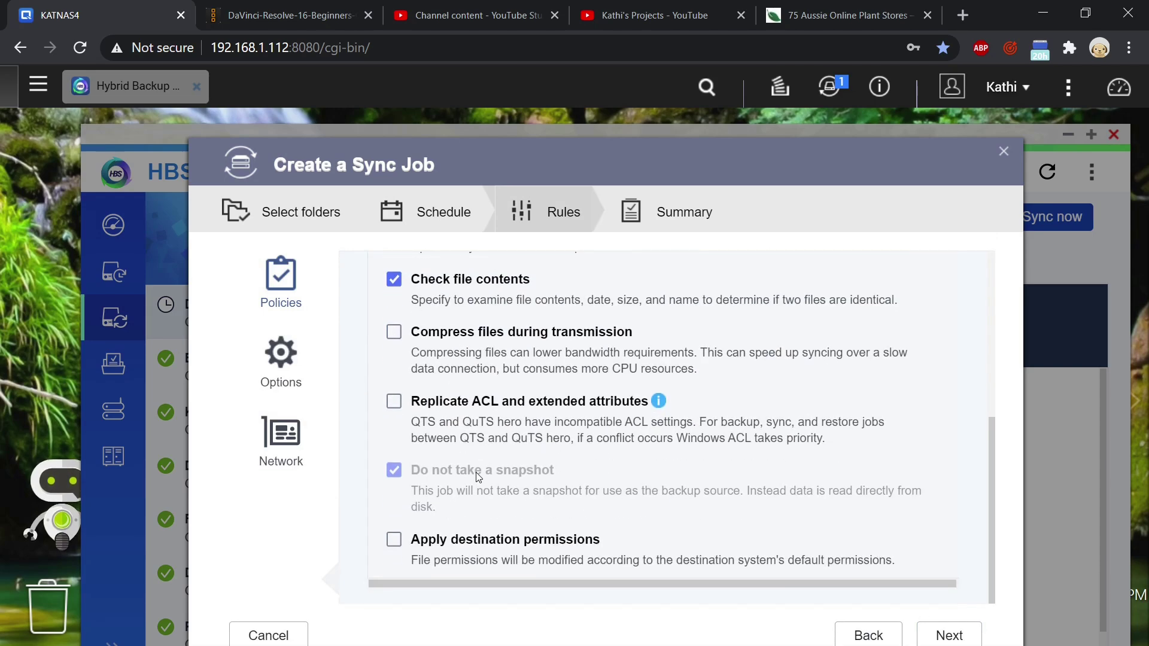
scroll(476, 472, up, 3)
scroll(476, 472, up, 2)
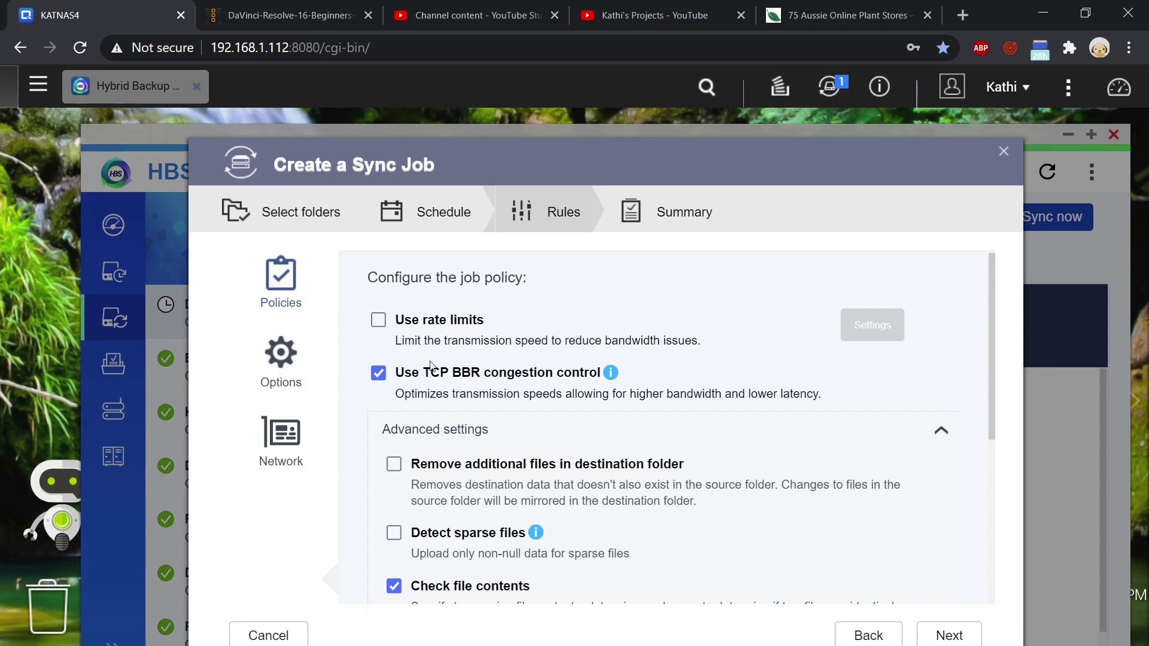
scroll(482, 440, down, 5)
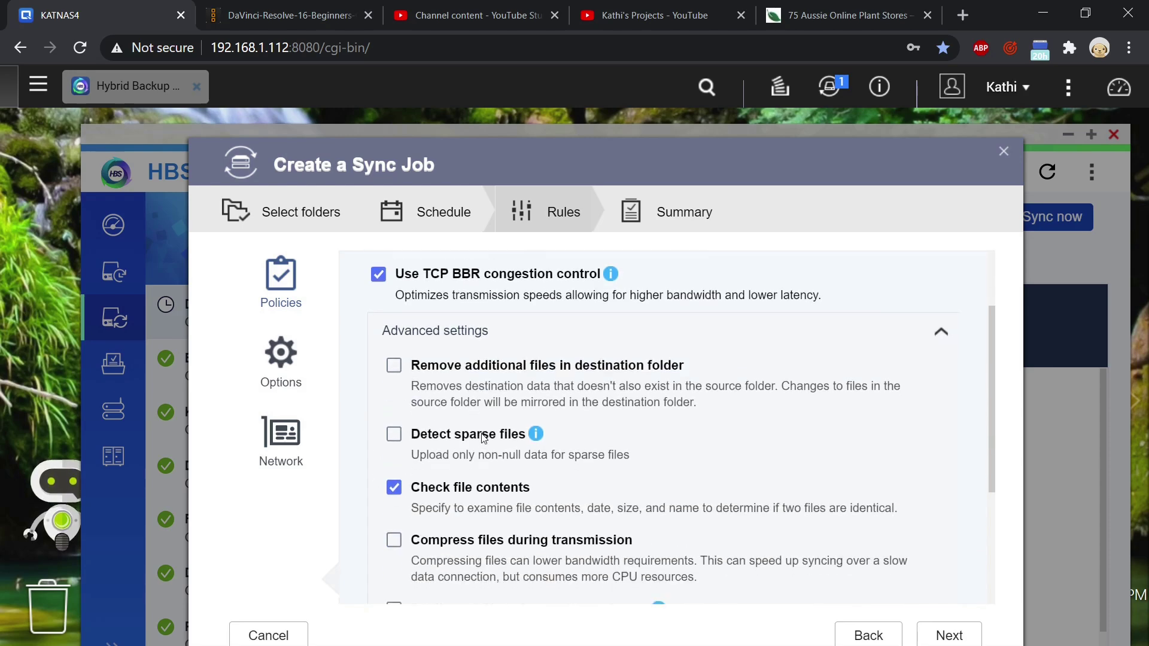
scroll(484, 439, up, 5)
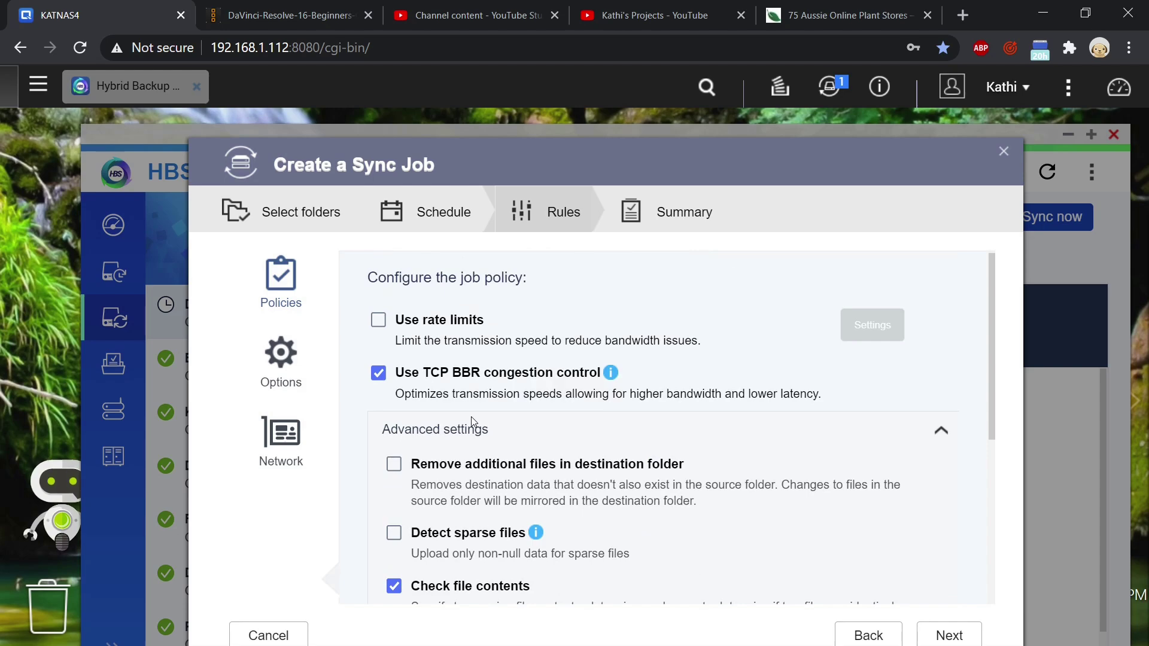
scroll(472, 419, down, 3)
scroll(462, 457, up, 2)
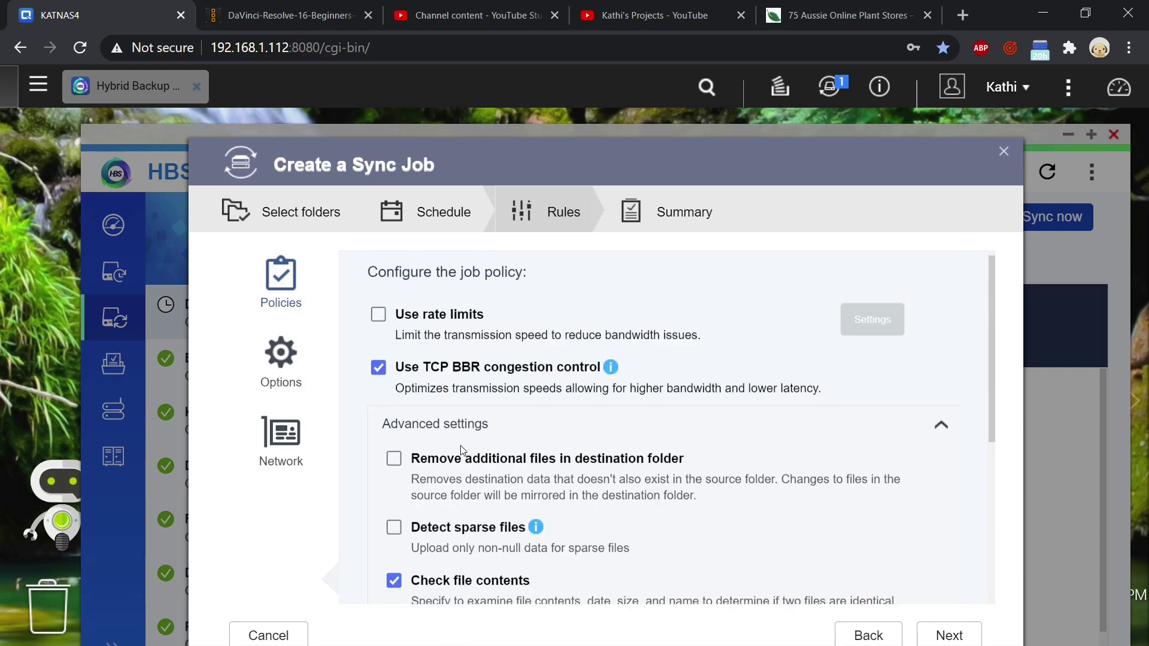
scroll(397, 463, down, 1)
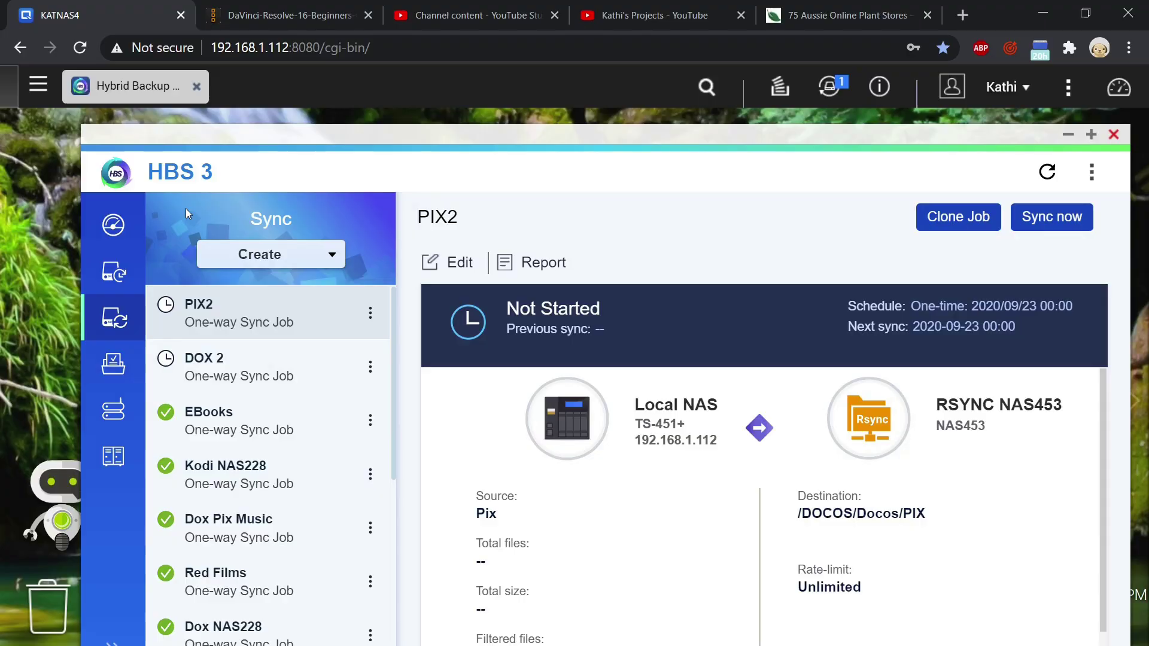
Start another one-way sync job and pick Google Drive as its destination storage space.
click(323, 255)
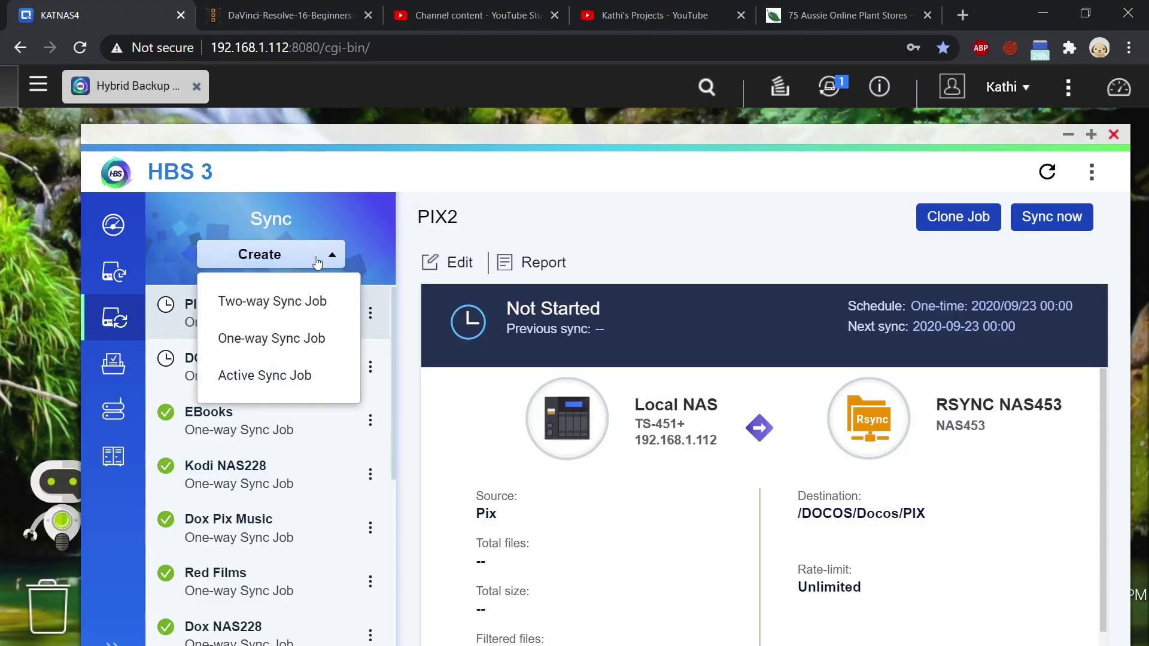
click(301, 352)
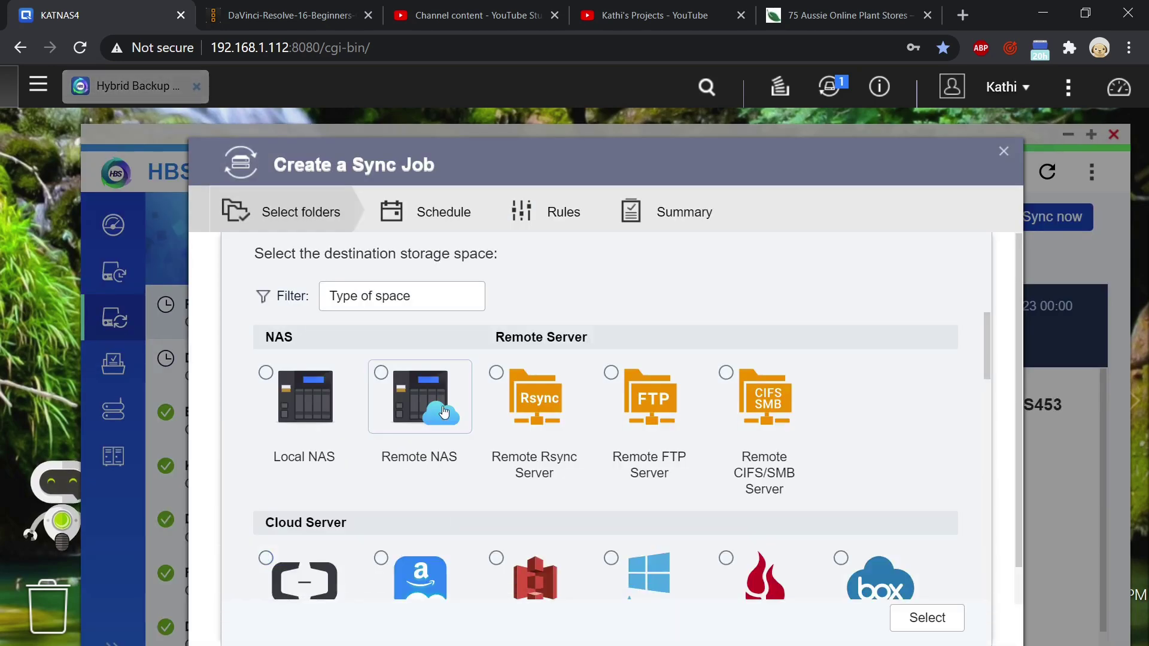
scroll(442, 383, down, 2)
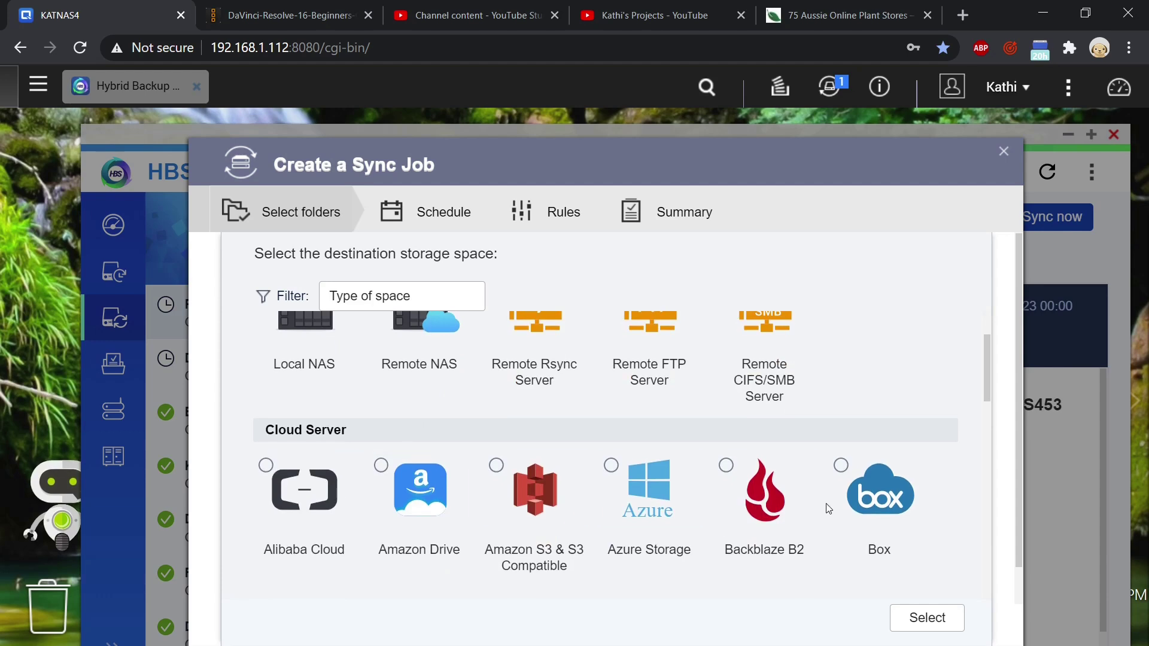
scroll(507, 508, down, 2)
scroll(505, 503, down, 6)
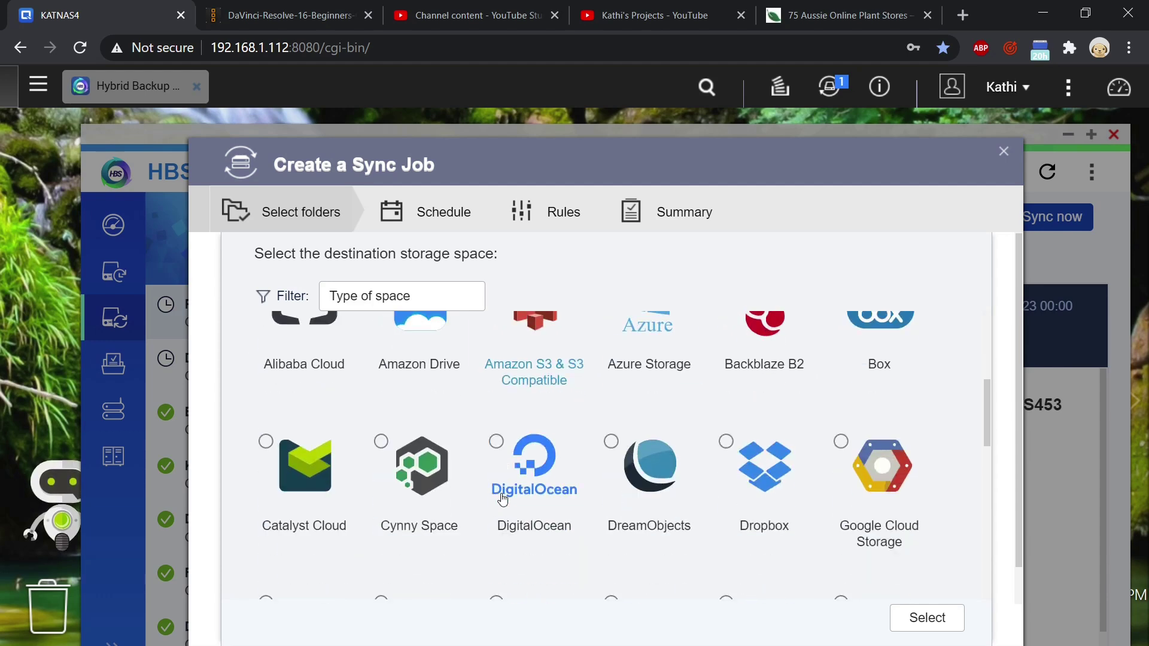
scroll(496, 490, up, 6)
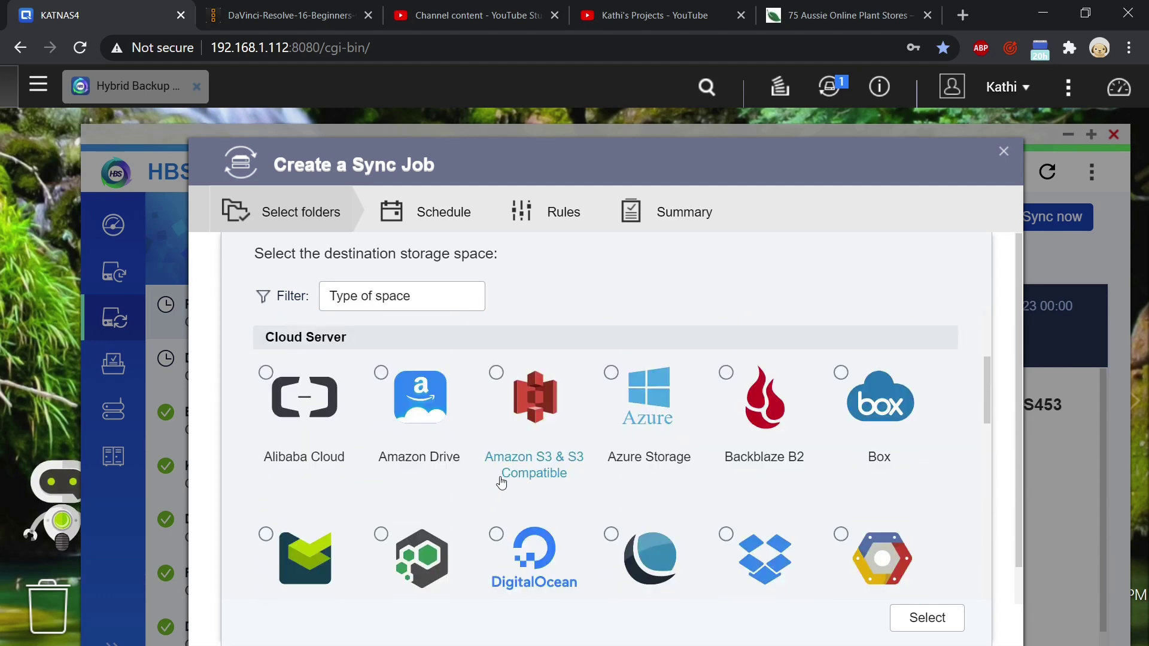
scroll(502, 482, down, 3)
click(273, 505)
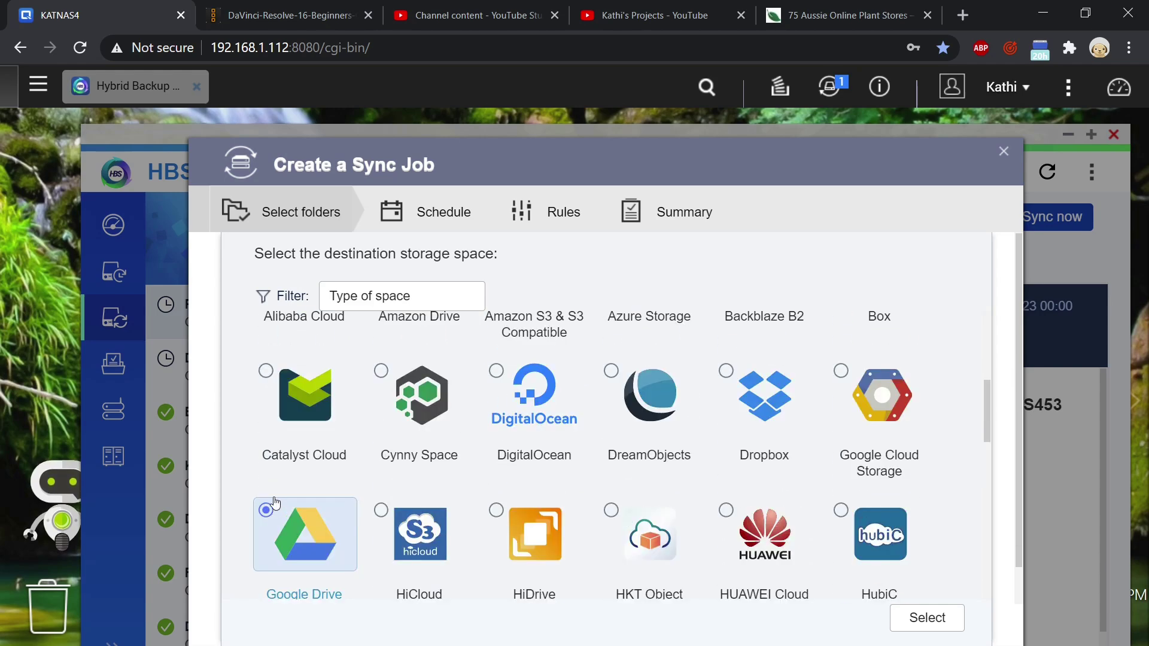